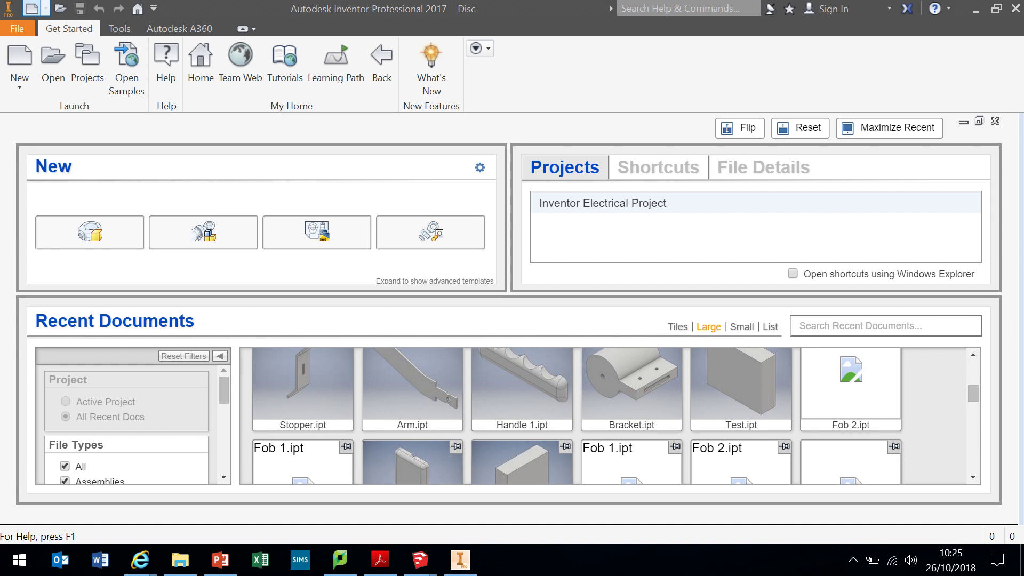
Step: Create a new part from the metric Standard (mm).ipt template
click(32, 8)
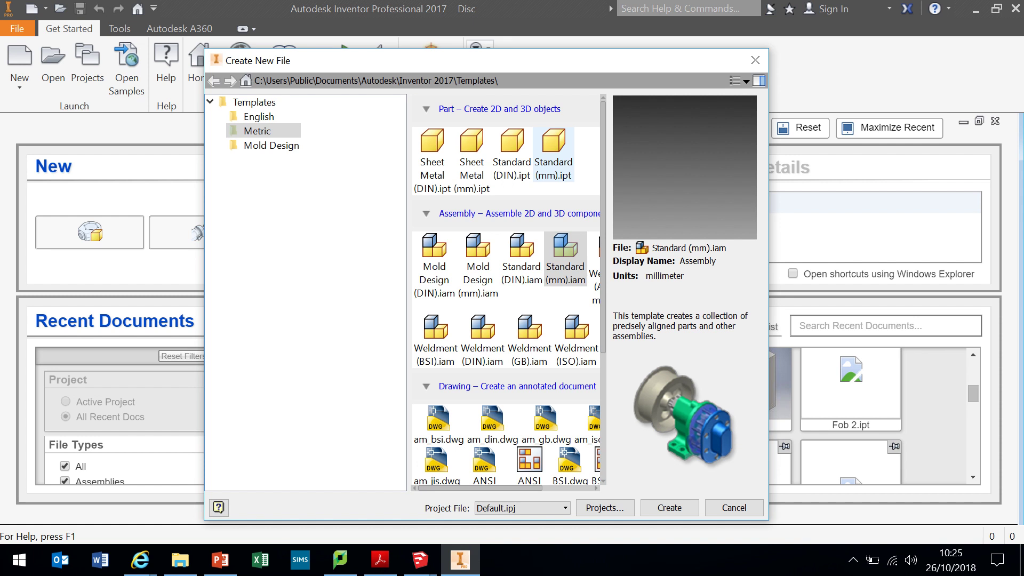
click(553, 154)
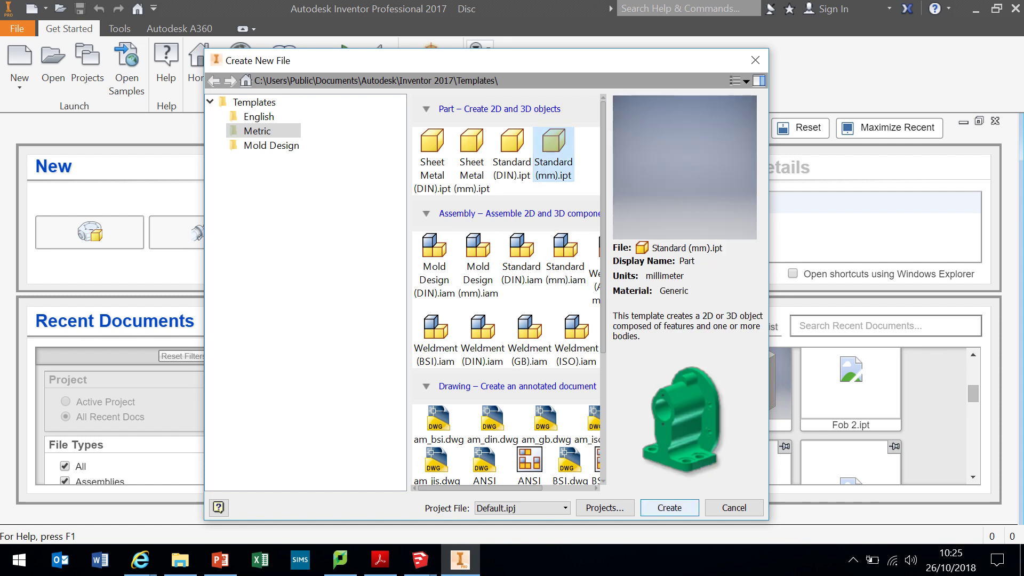
click(669, 507)
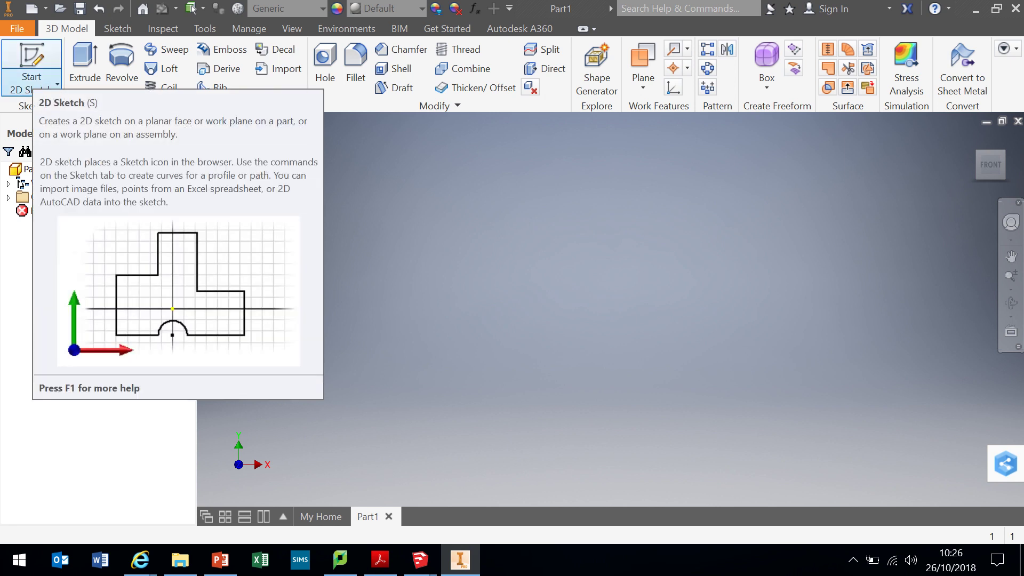
Step: Start a 2D sketch on the horizontal XZ plane
click(57, 85)
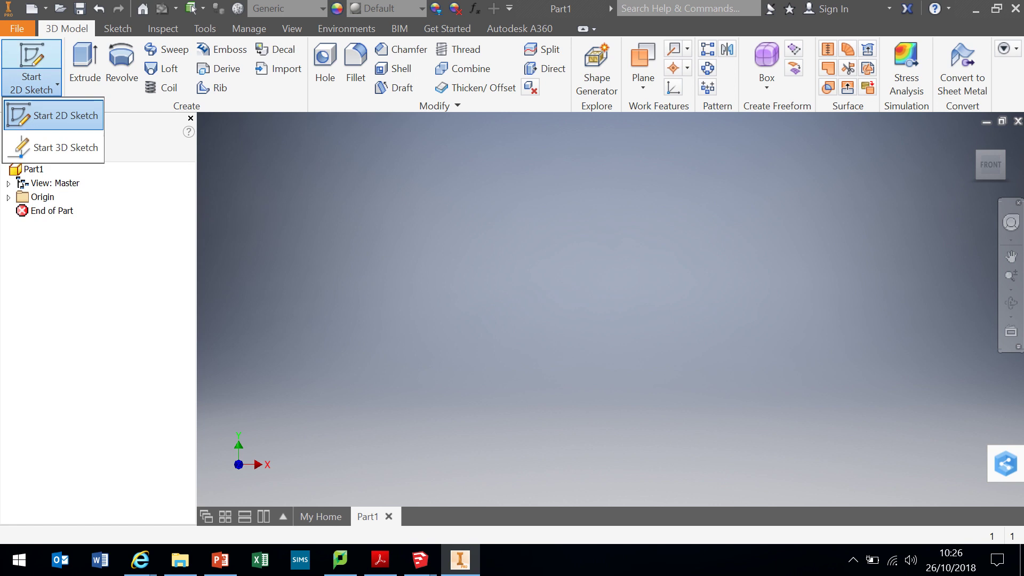
click(53, 115)
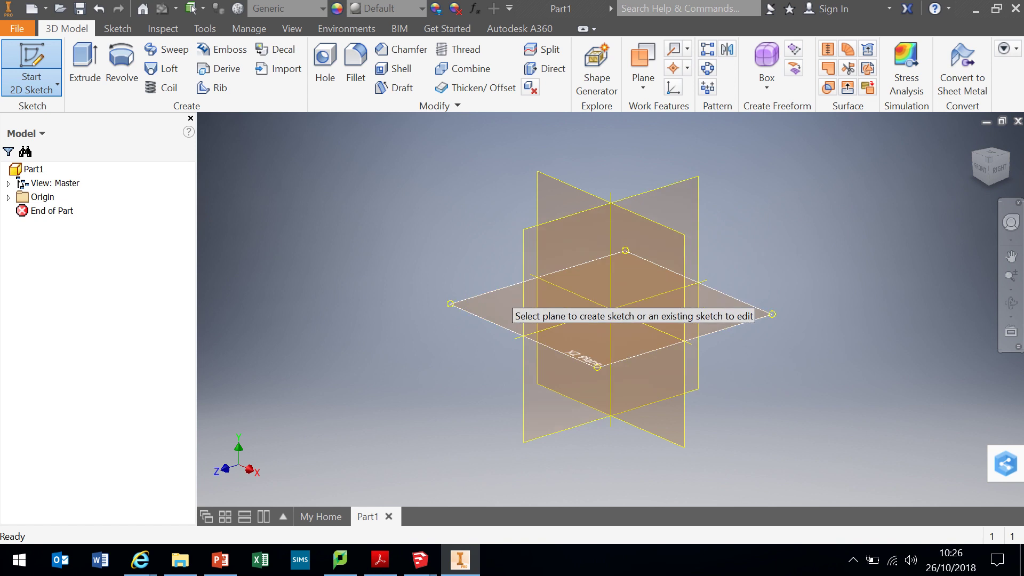
click(507, 305)
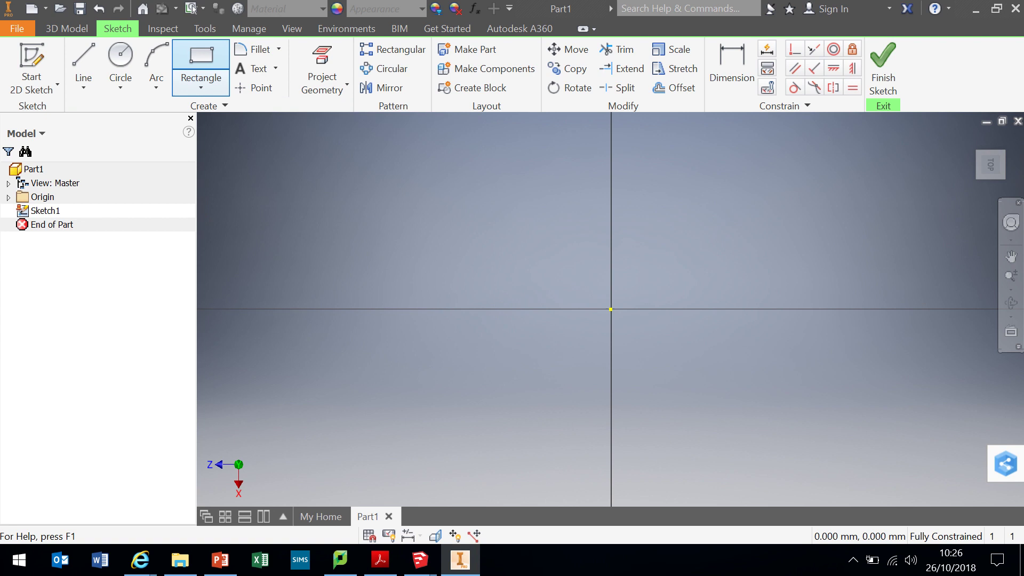
Step: Sketch a two-point rectangle from the origin, 1 mm high and 40 mm long, extending along the positive Z axis
click(201, 59)
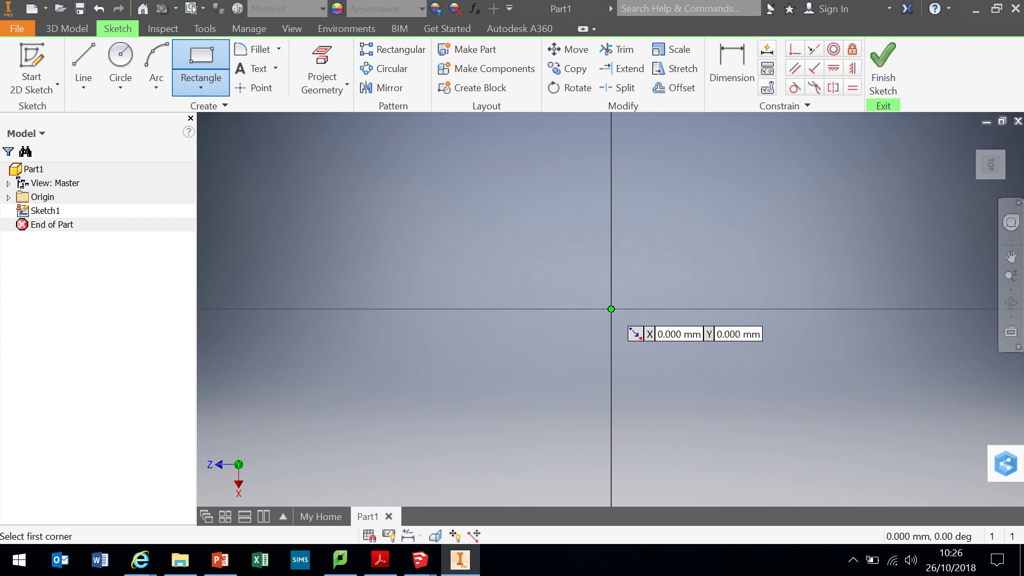
click(611, 309)
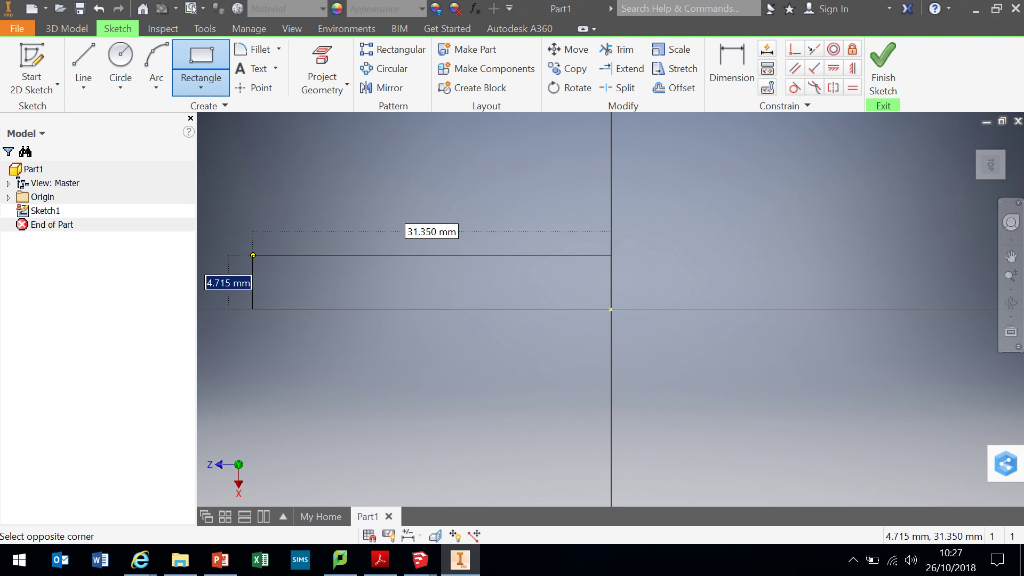
text(1)
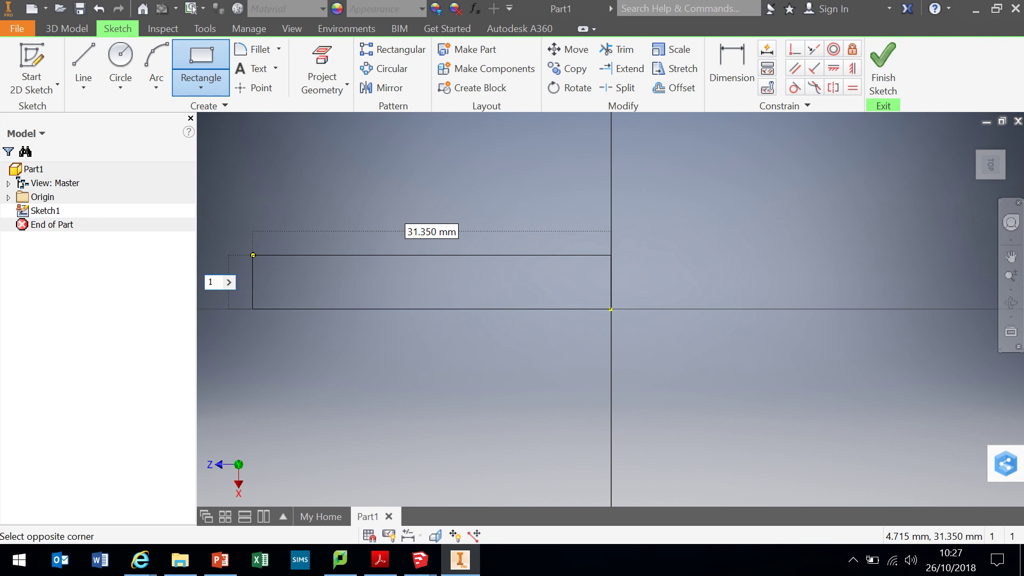
key(Tab)
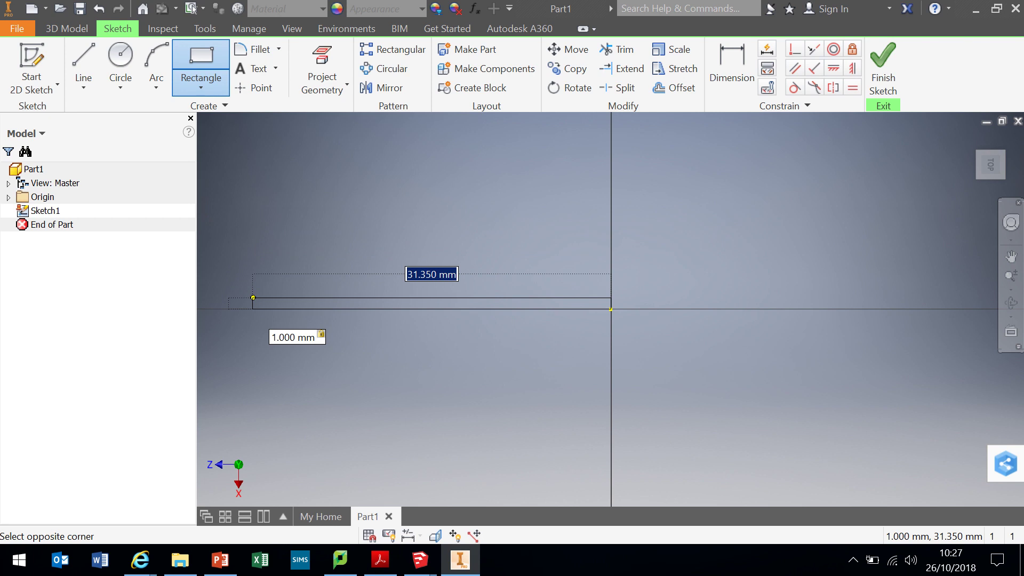
text(40)
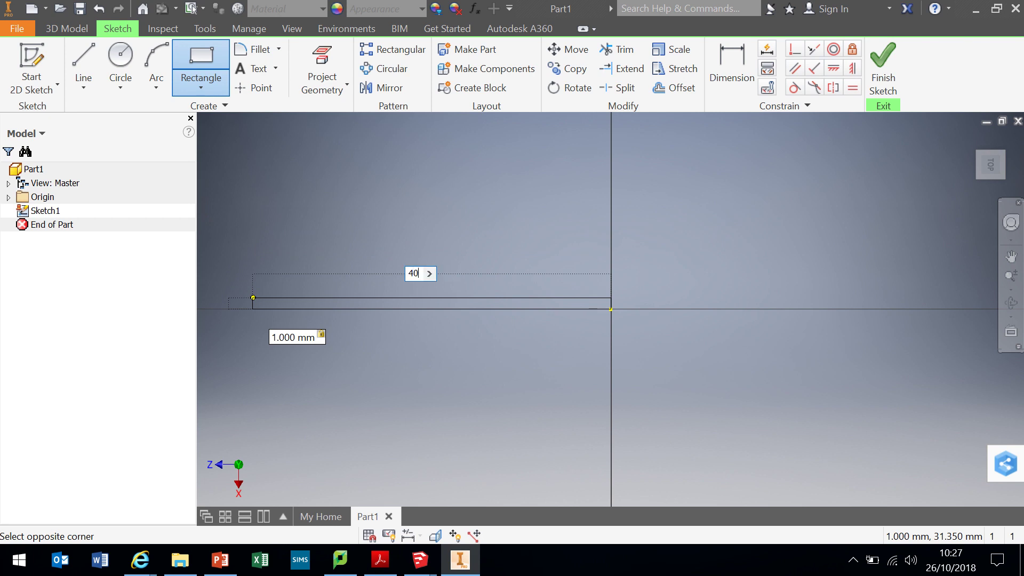
key(Return)
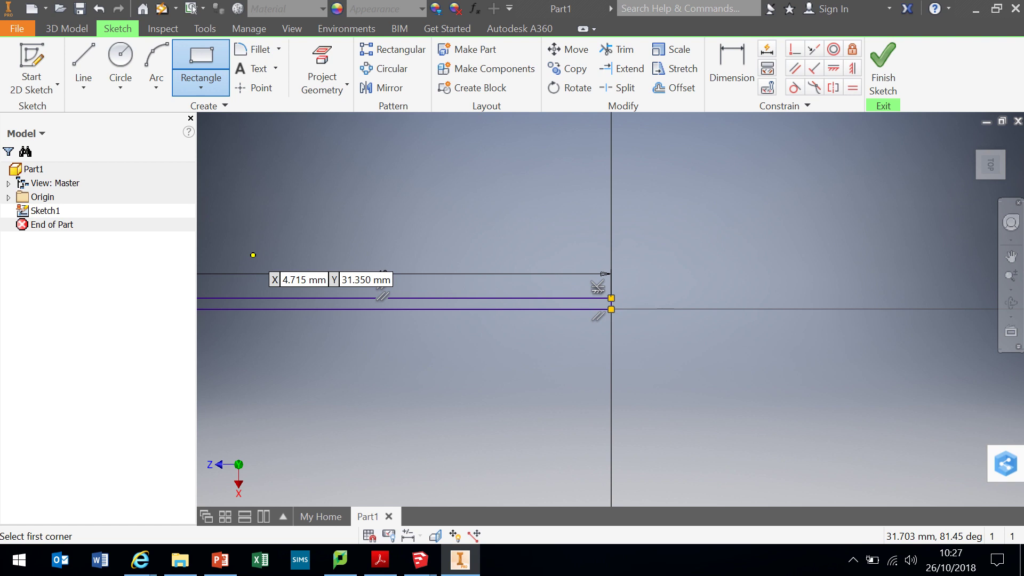
key(Escape)
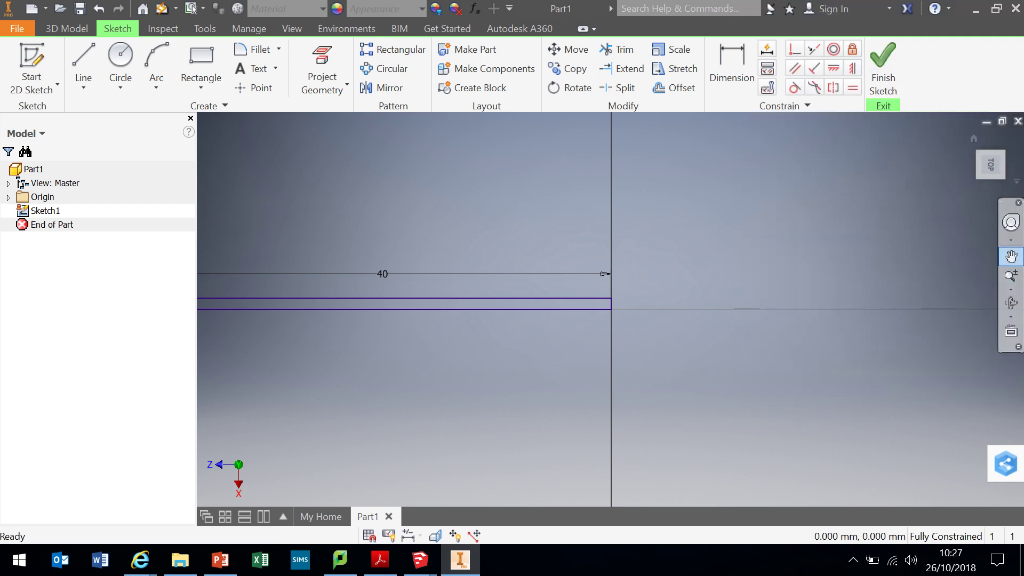
Step: Sketch a vertical line about 9.7 mm long upward from the rectangle's upper-left corner
click(1011, 257)
drag(405, 299, 607, 303)
right_click(659, 334)
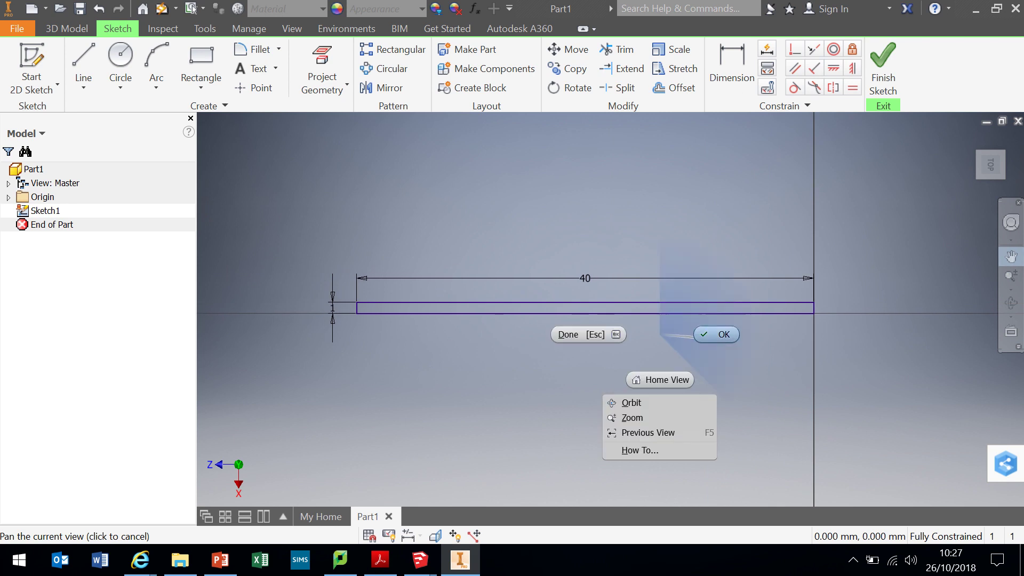
click(715, 333)
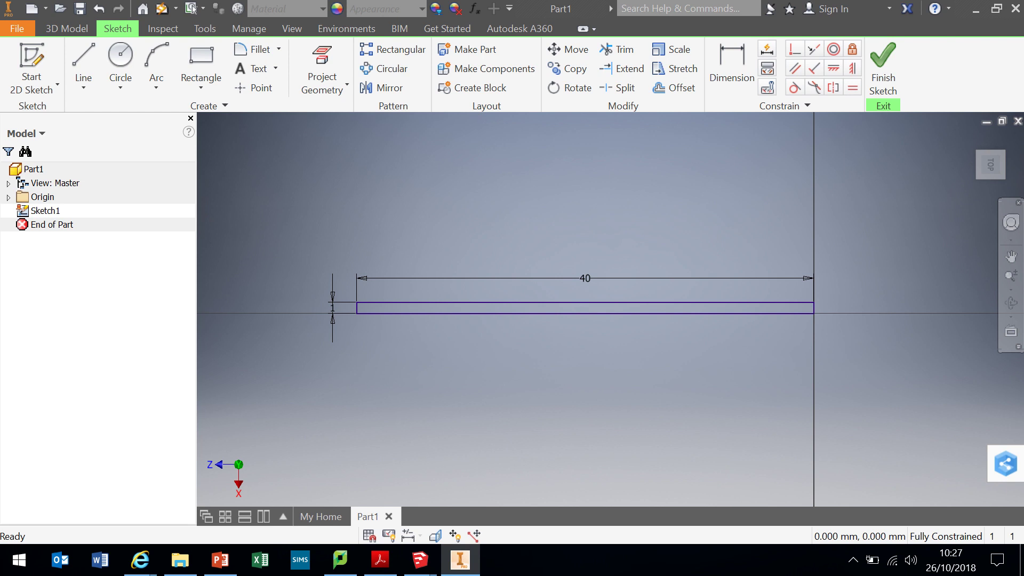
click(83, 59)
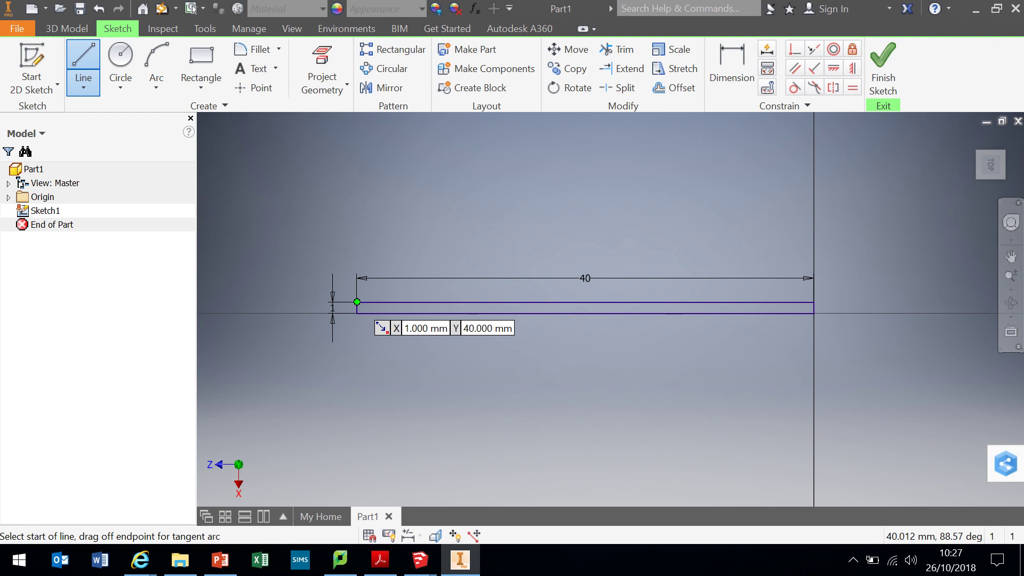
click(357, 302)
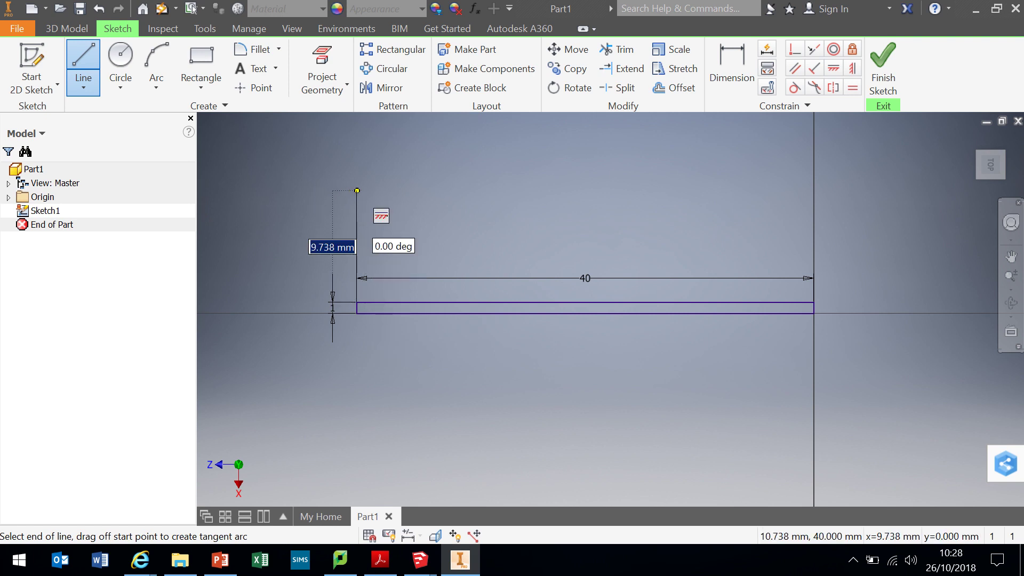
key(Return)
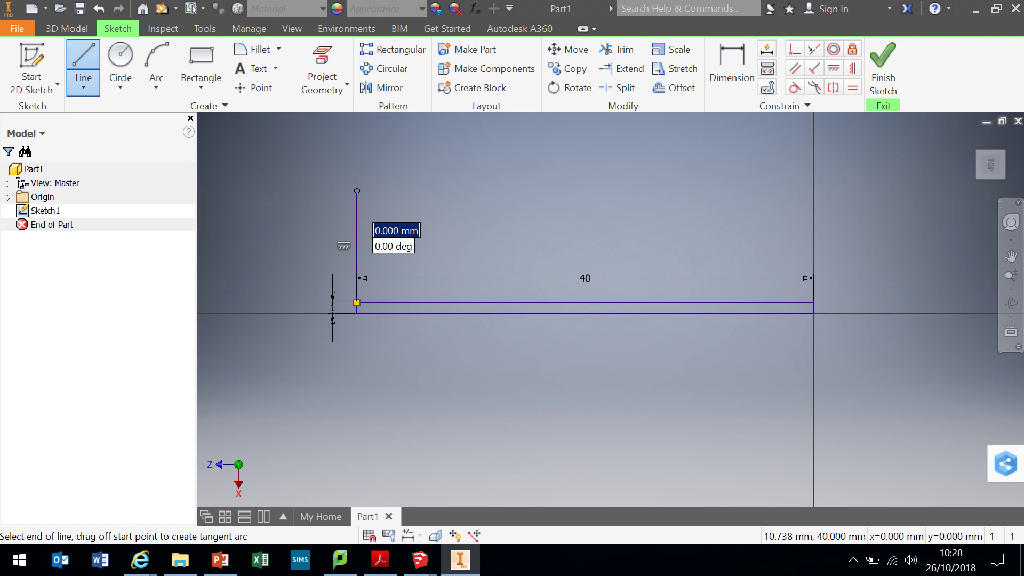
right_click(356, 191)
click(412, 191)
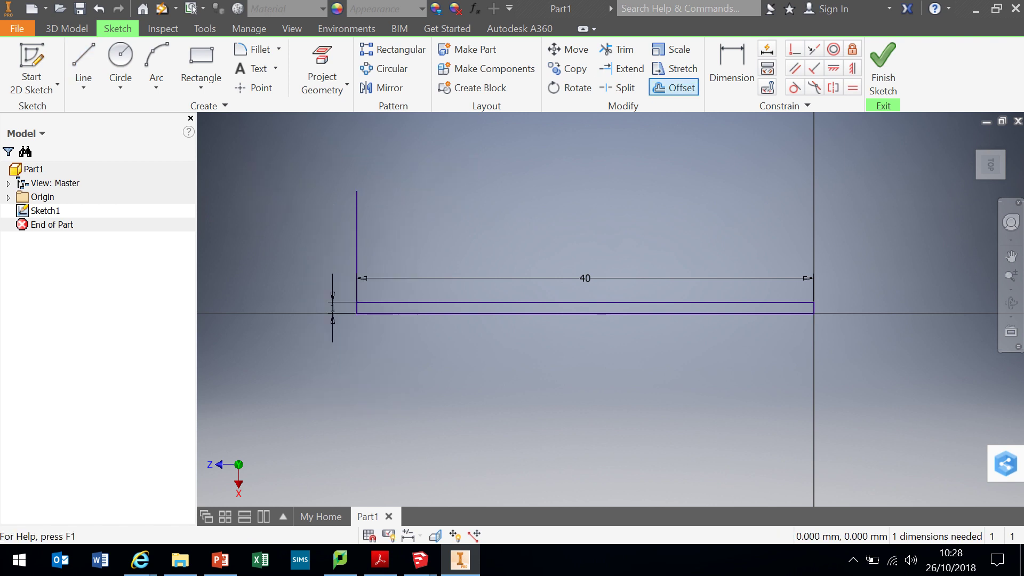
Step: Offset the vertical line 4 mm inward along the rectangle's length
click(673, 87)
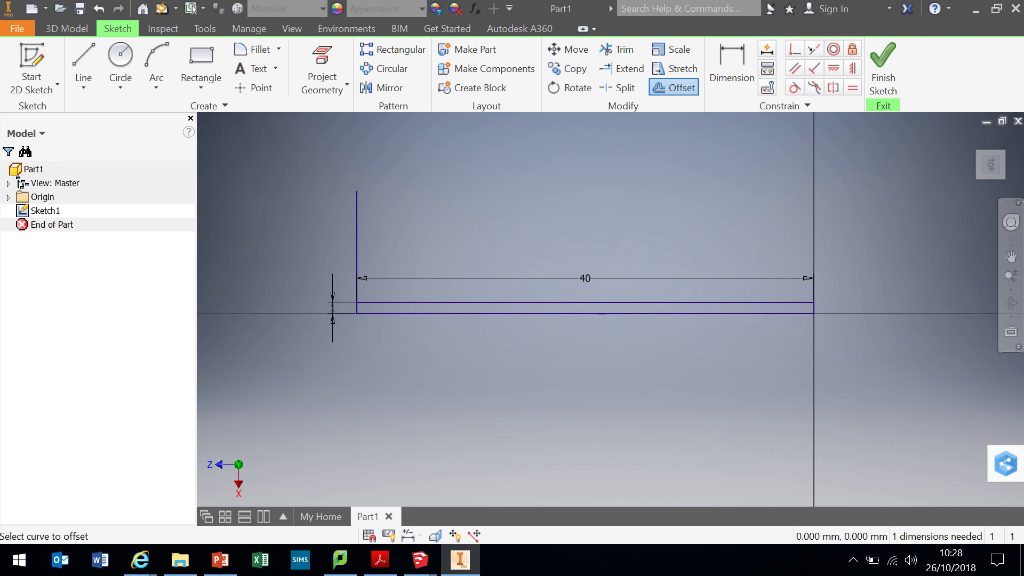
click(357, 213)
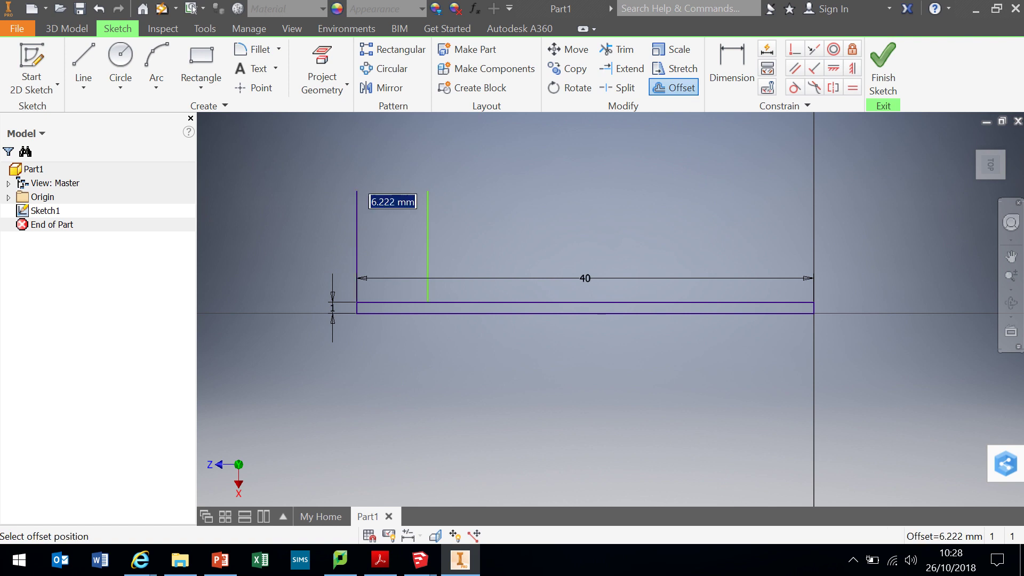
text(4)
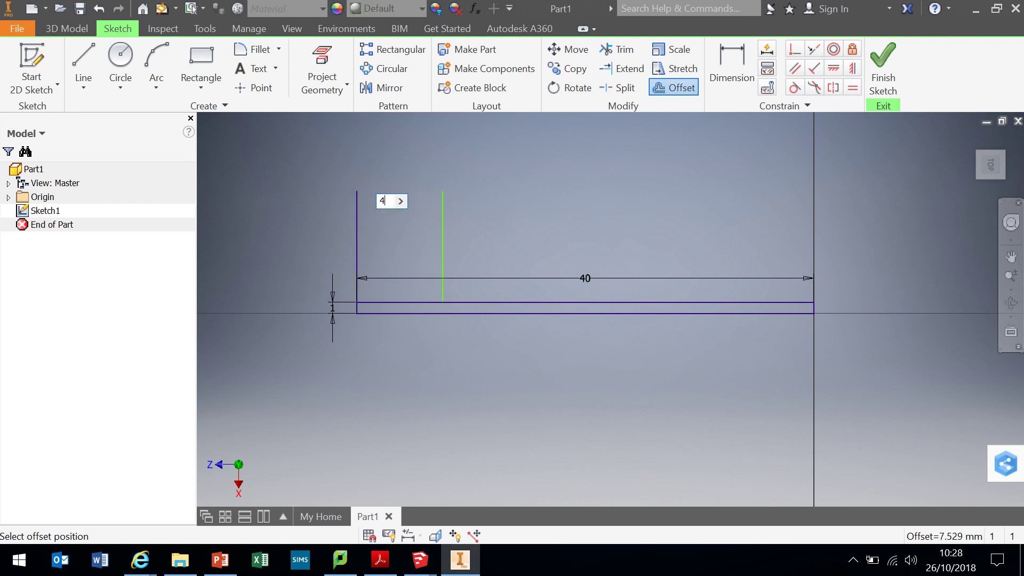
key(Return)
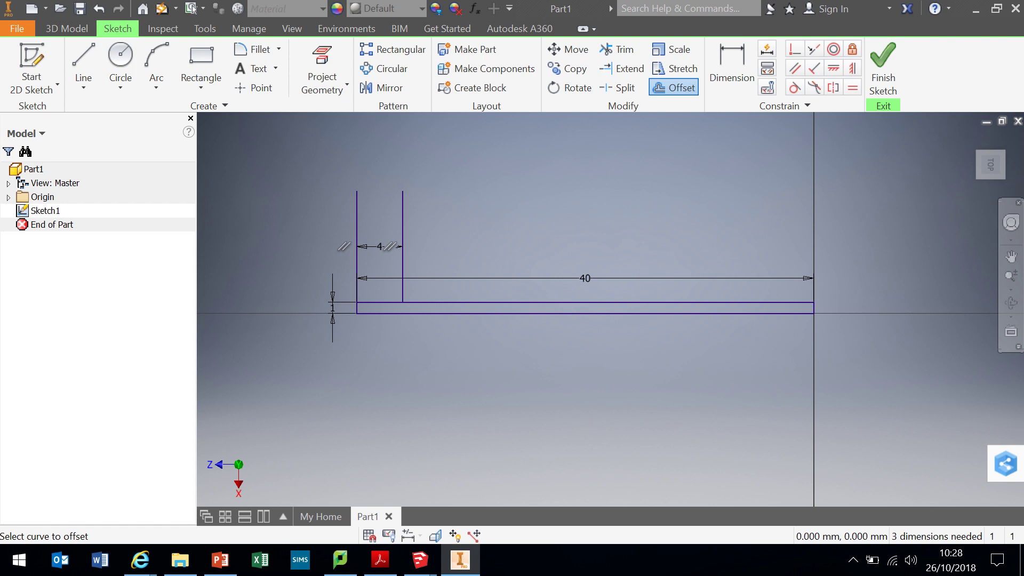
Step: Sketch a diagonal line from the foot of the offset line to the rectangle's lower-left corner
key(l)
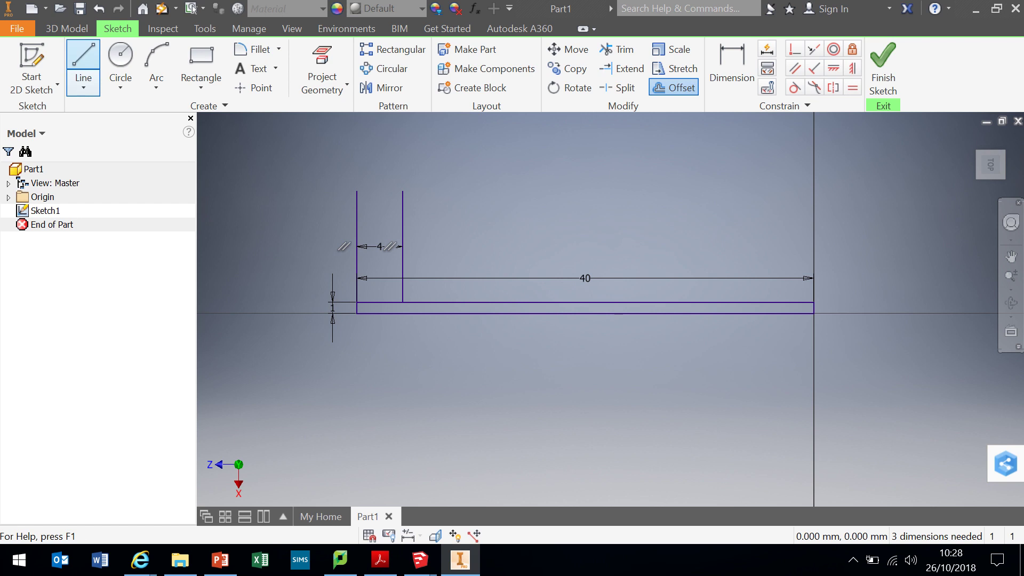
click(83, 57)
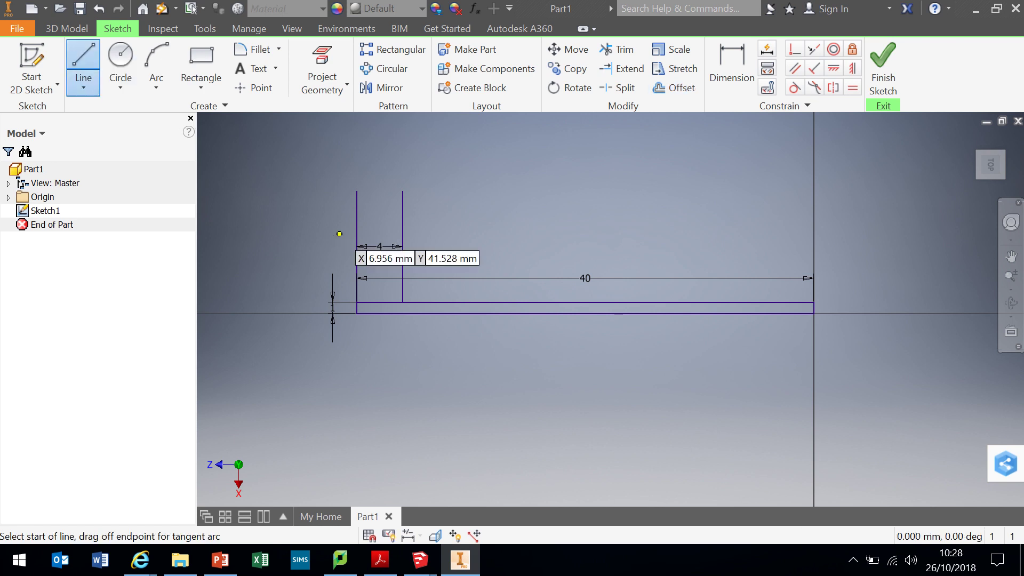
click(403, 301)
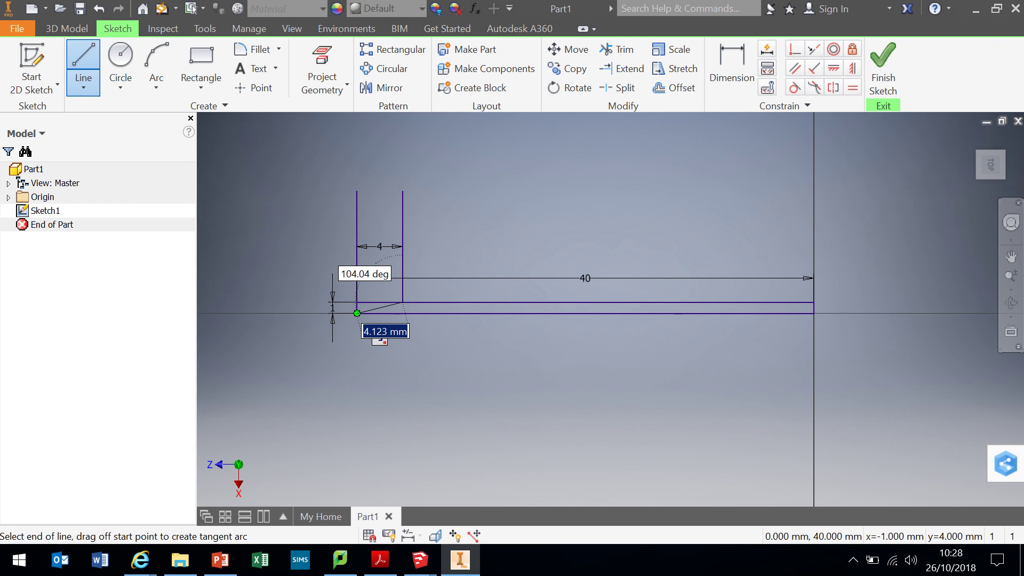
double_click(356, 313)
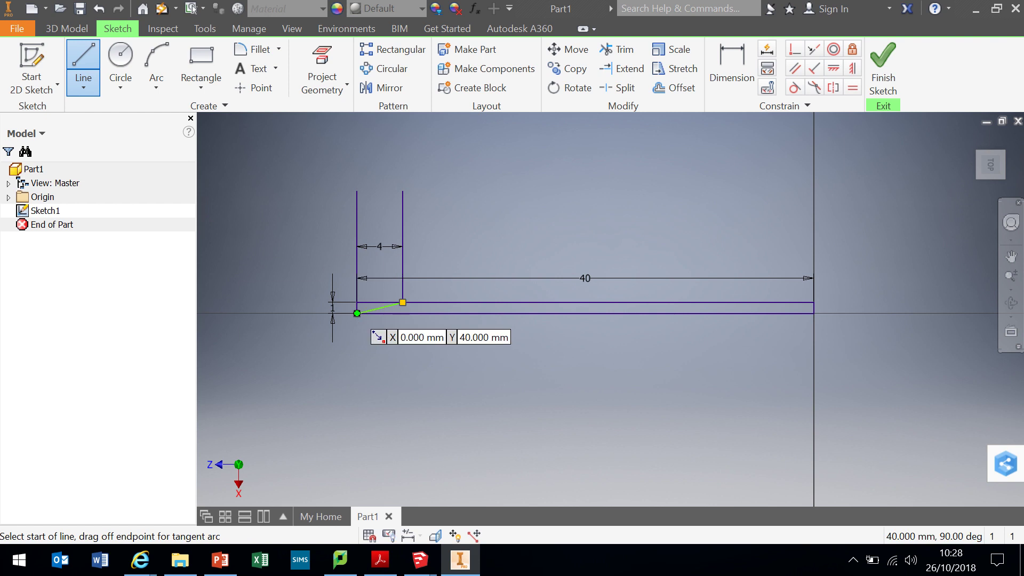
right_click(357, 313)
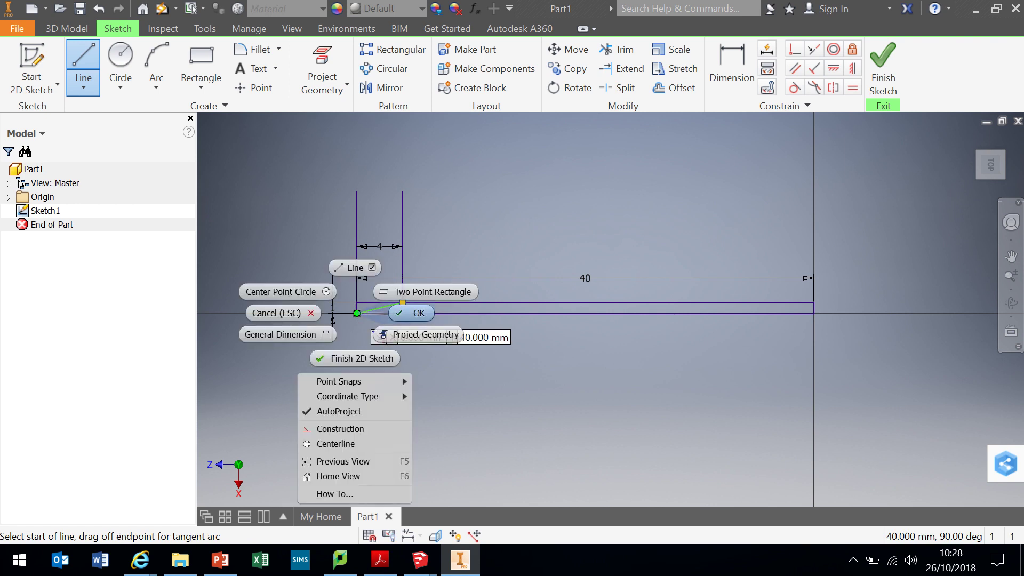
click(413, 313)
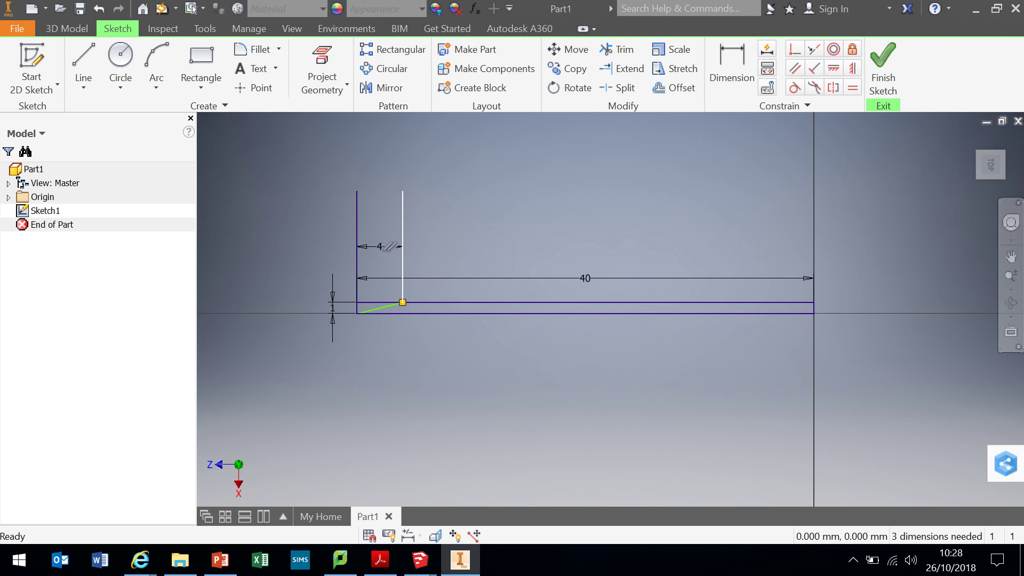
Step: Delete both vertical construction lines standing above the rectangle
key(Delete)
click(356, 245)
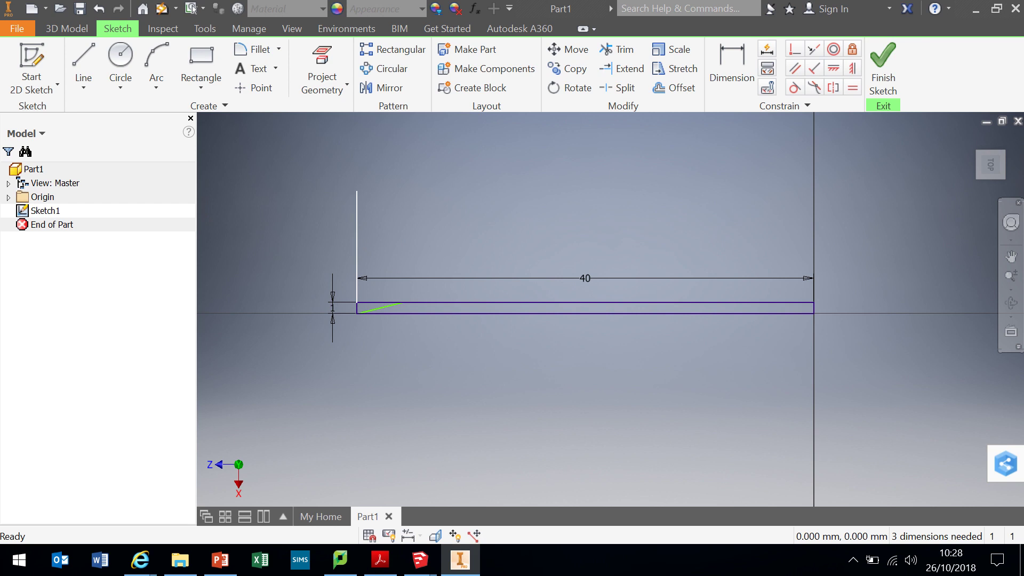
key(Delete)
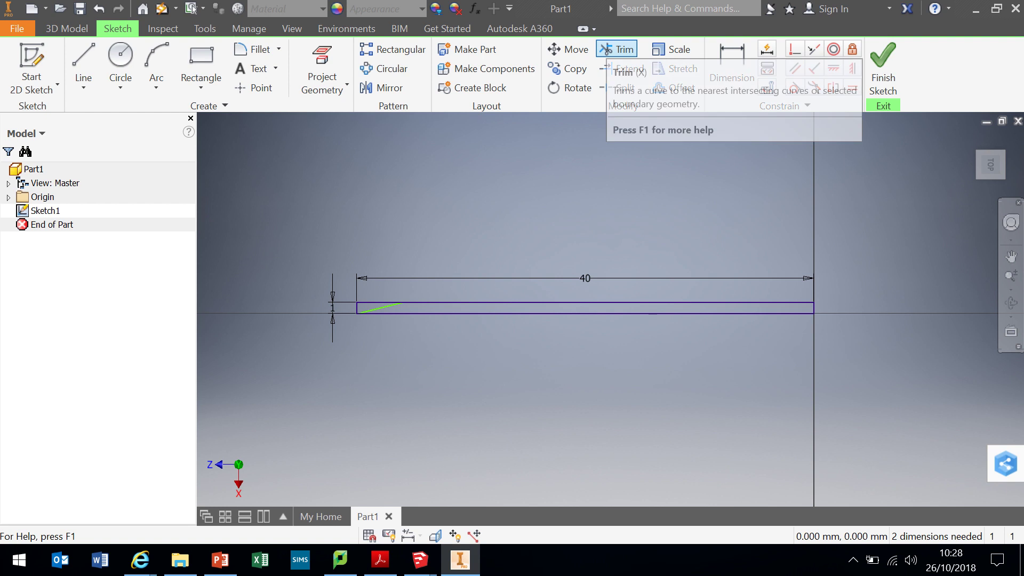
Step: Trim the rectangle's upper edge between the diagonal line and its outer corner
click(617, 49)
click(379, 302)
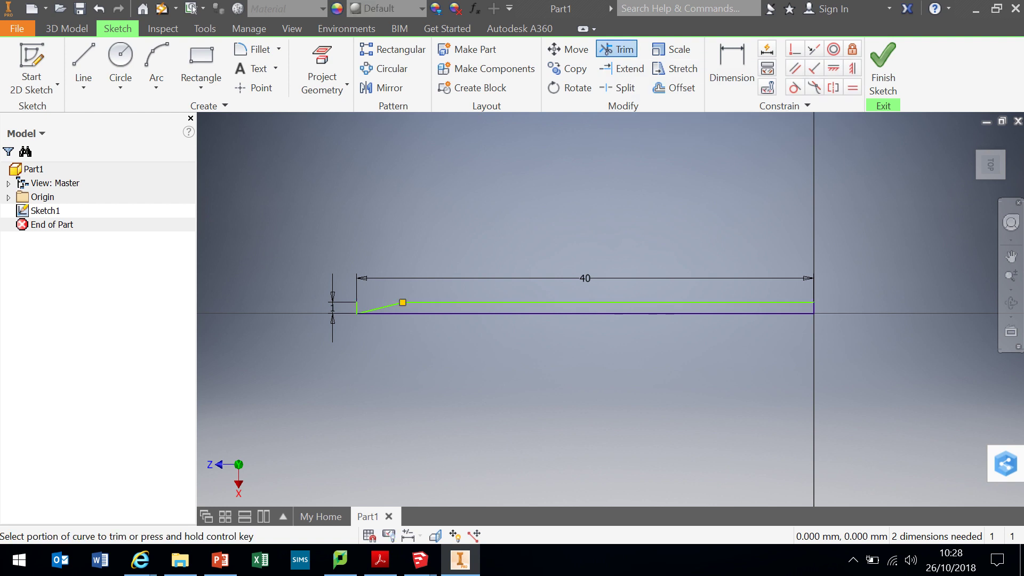
Step: Try to trim the short vertical edge at the profile's outer end
click(357, 308)
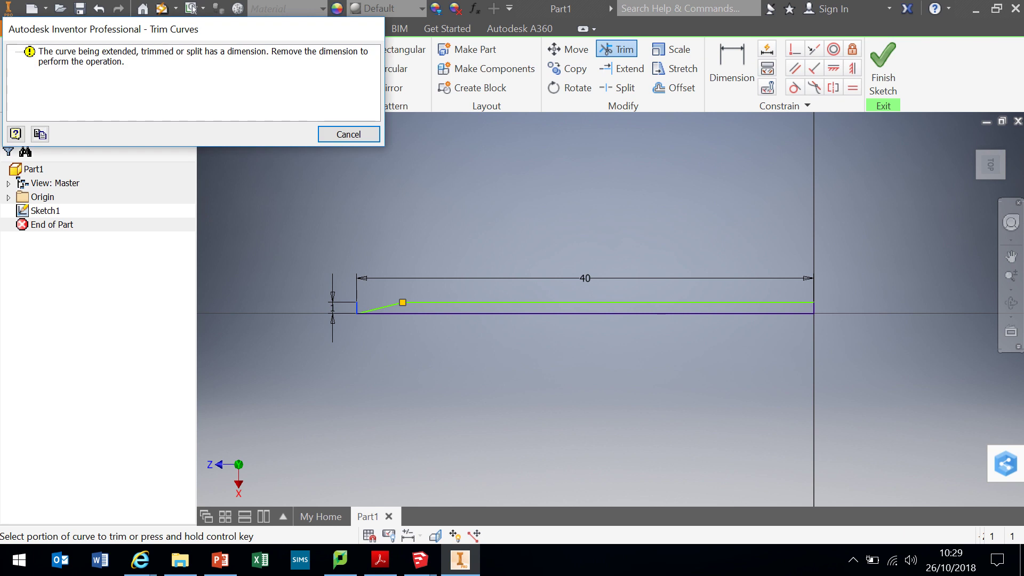
key(Return)
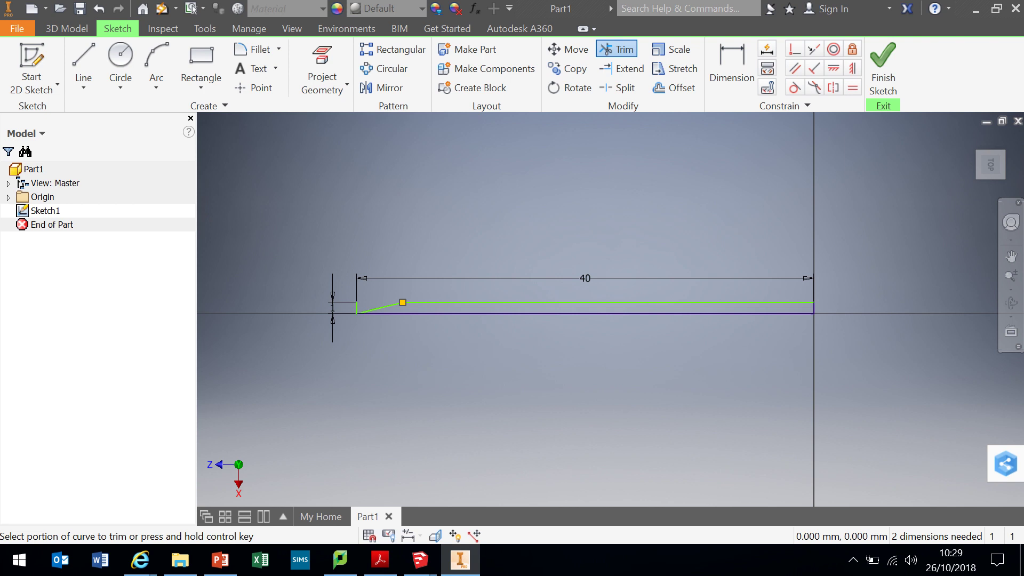
click(356, 307)
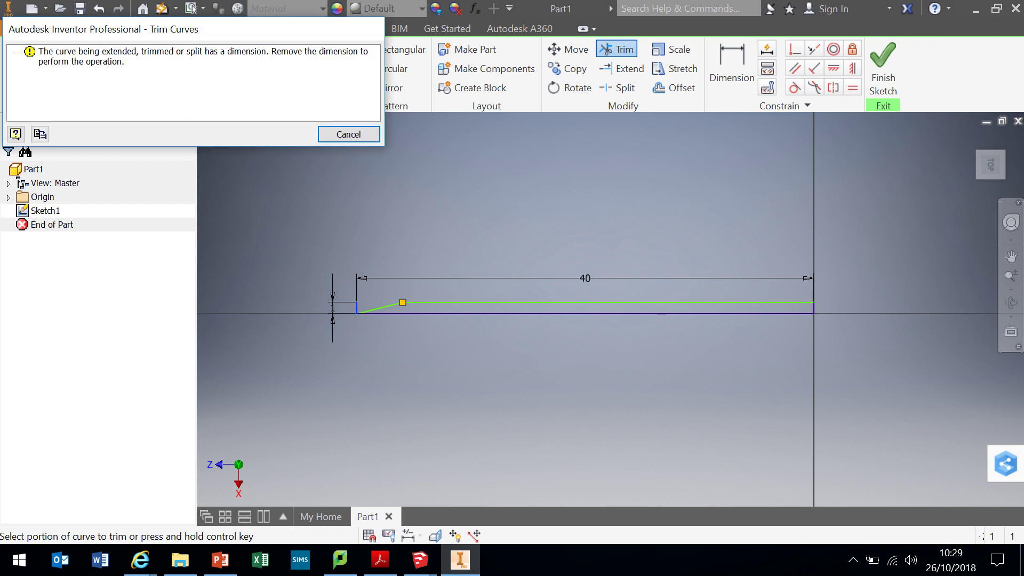
click(348, 134)
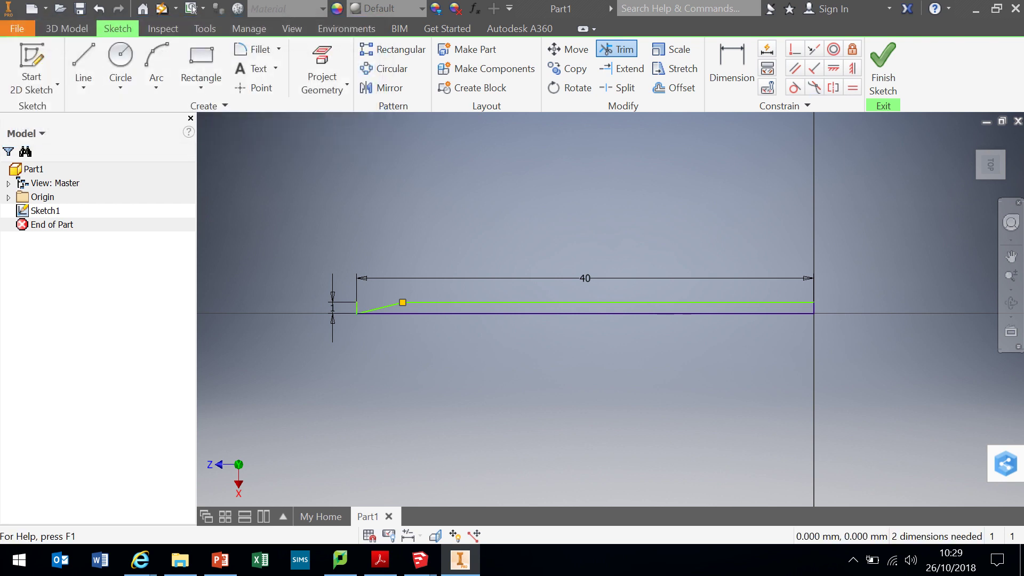
Step: Reopen the profile sketch, delete its 1 mm and 40 mm dimensions and the short outer vertical line, and finish the sketch
click(883, 67)
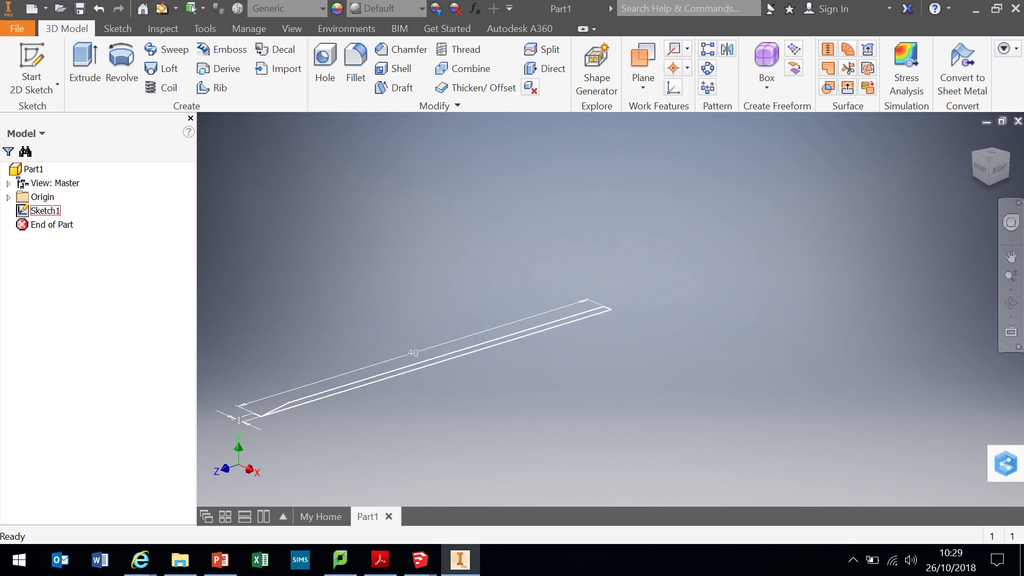
click(46, 211)
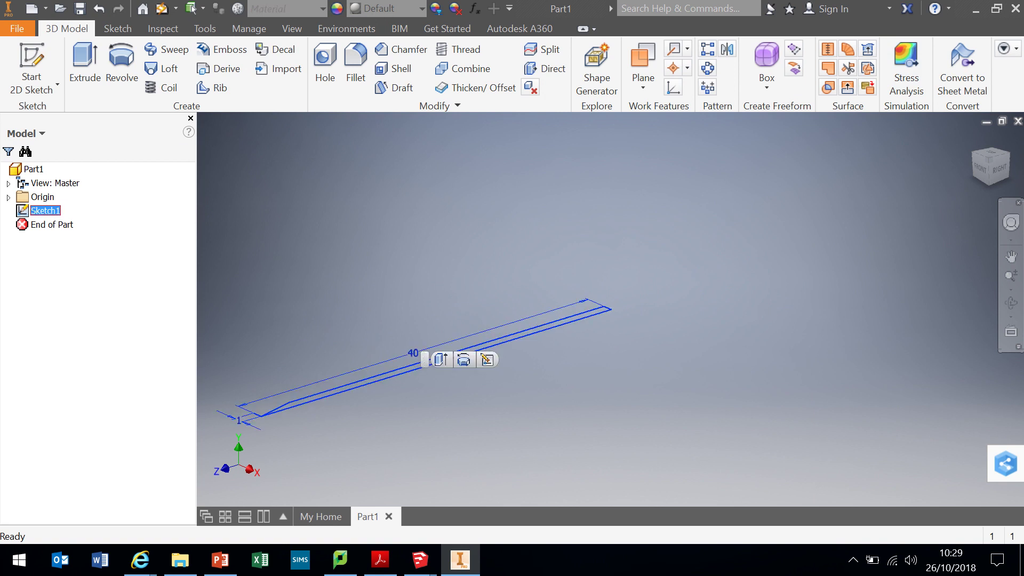
right_click(46, 211)
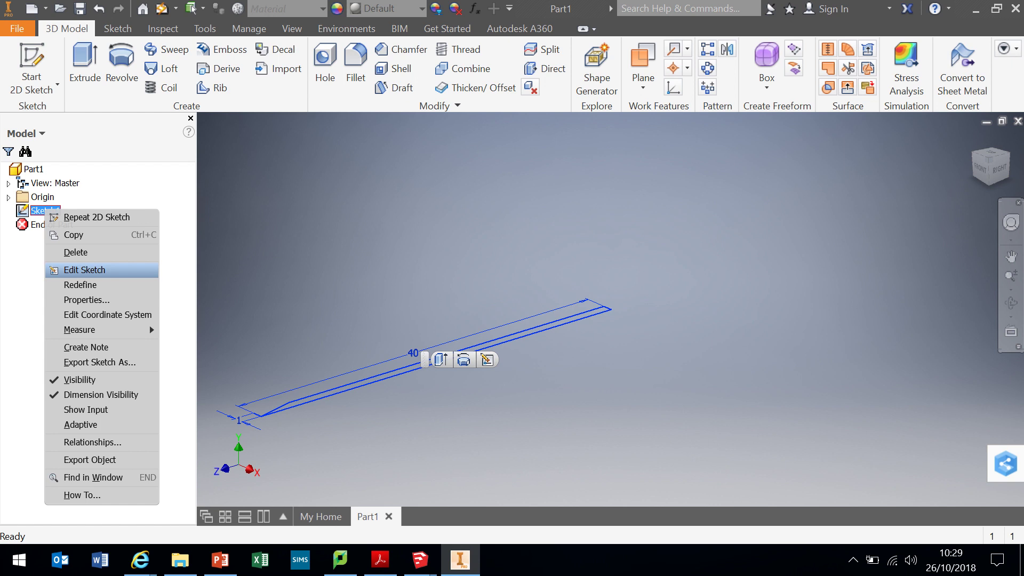
click(84, 269)
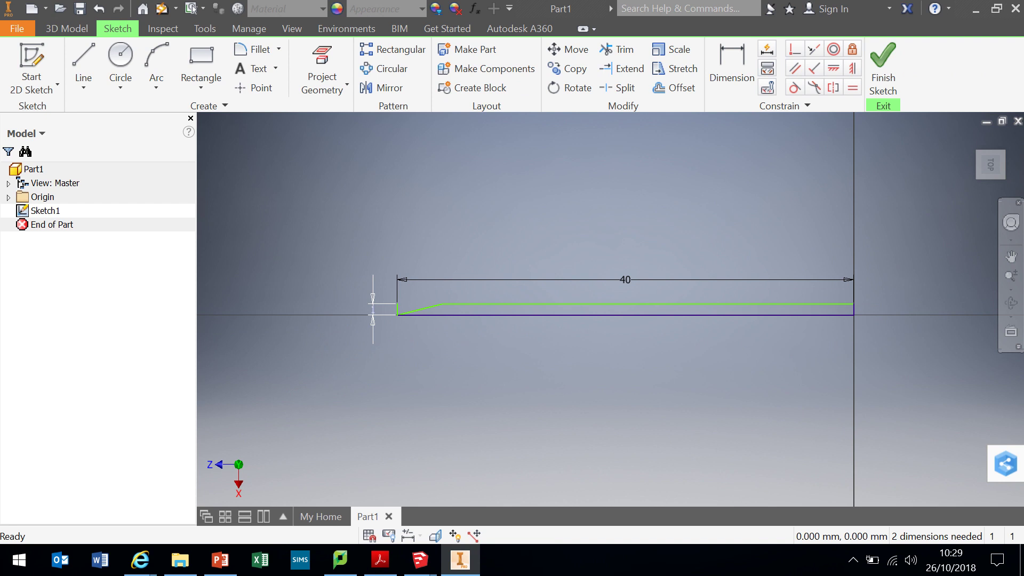
key(Delete)
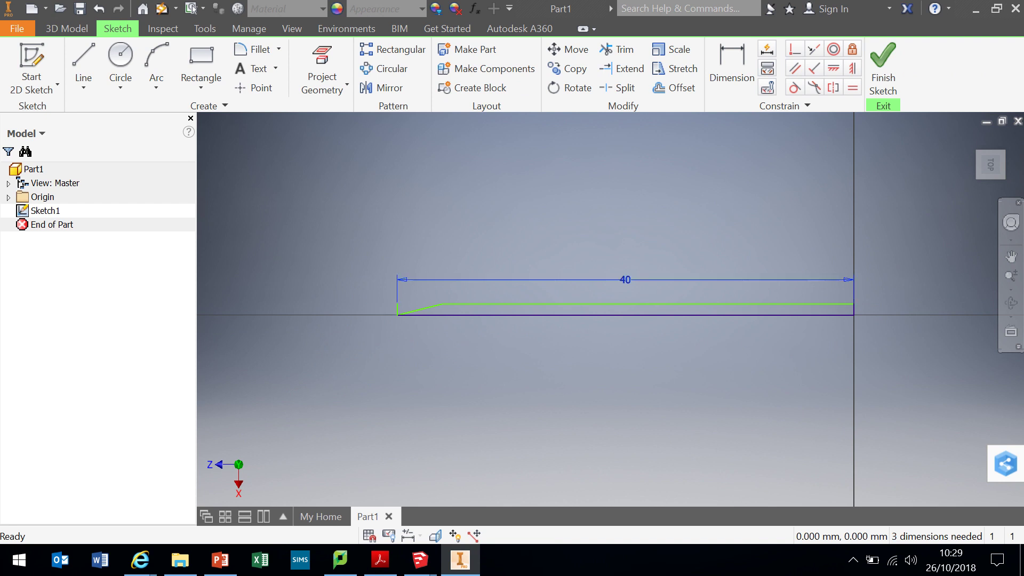
key(ctrl+z)
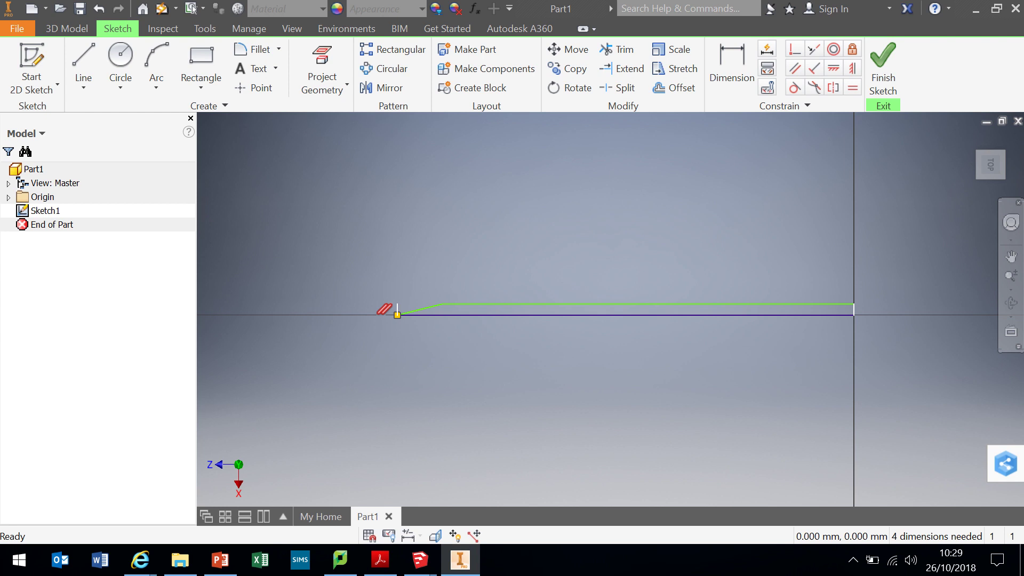
key(Delete)
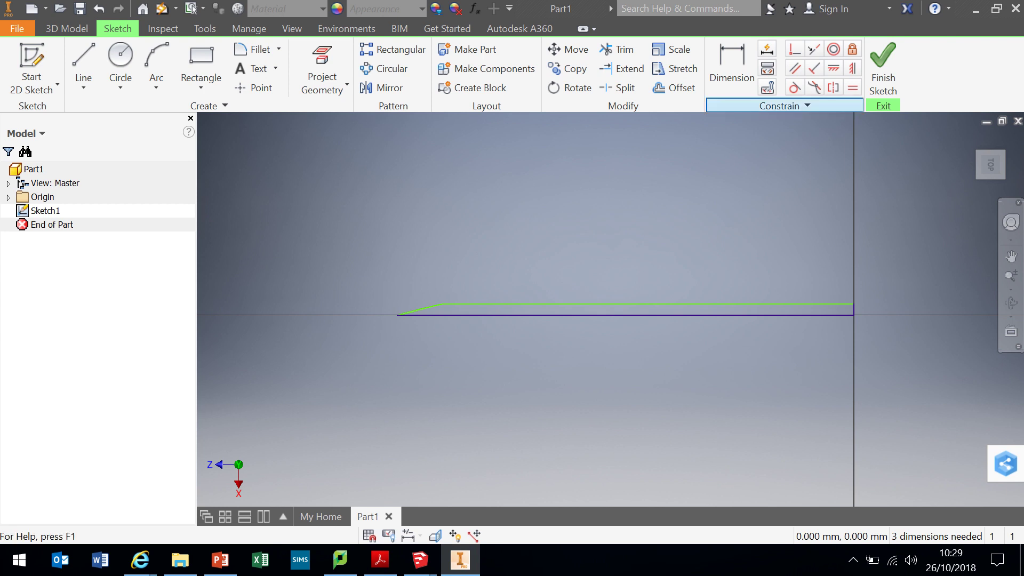
click(883, 70)
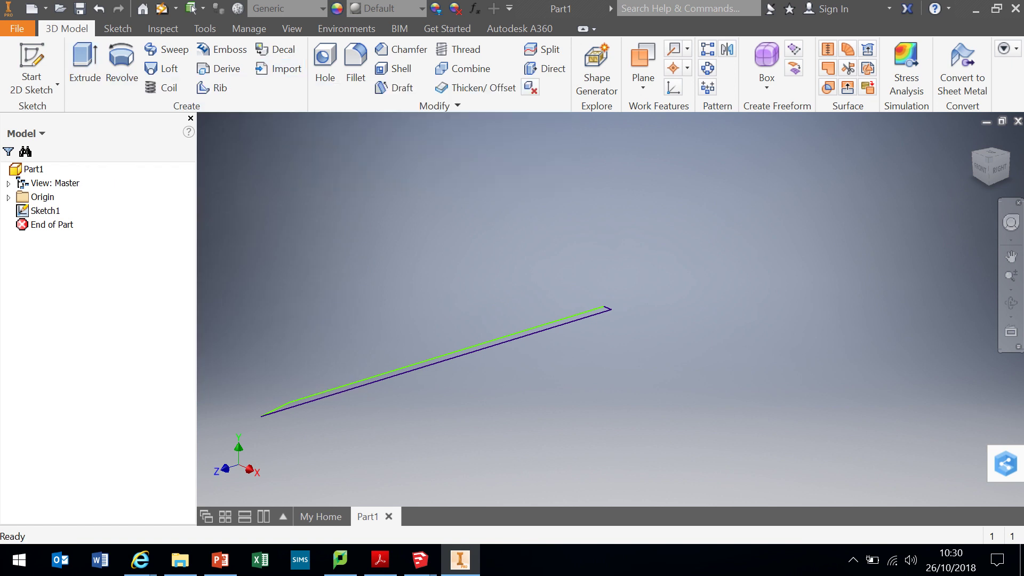
Step: Revolve the tapered profile fully around the short vertical edge at its inner end as a new solid
click(122, 64)
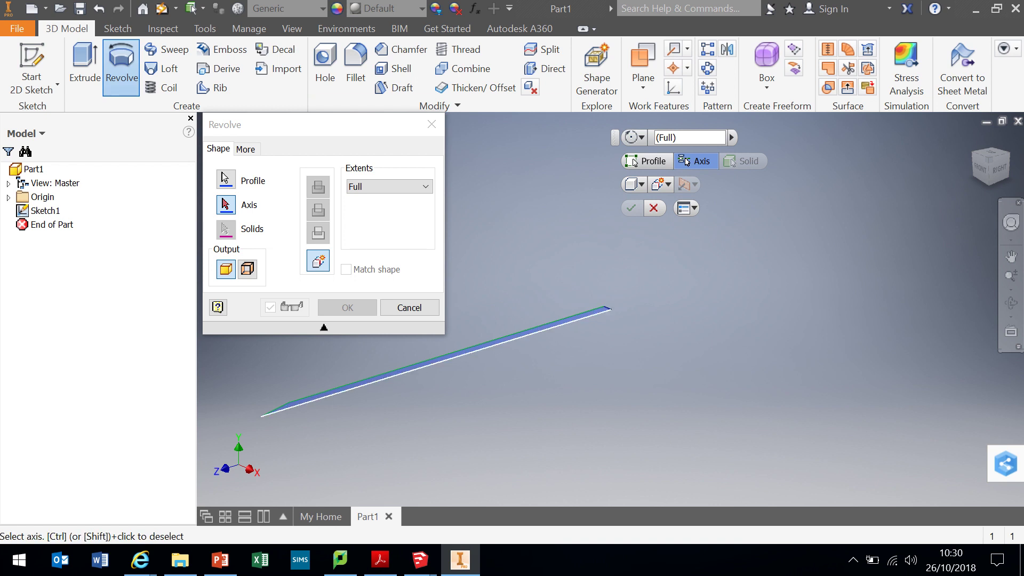
click(607, 307)
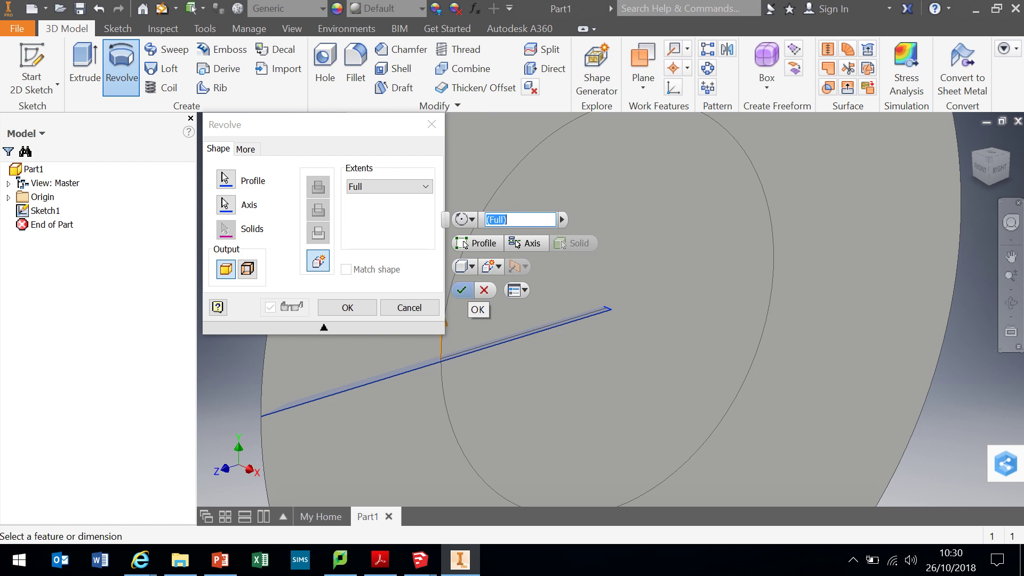
click(462, 290)
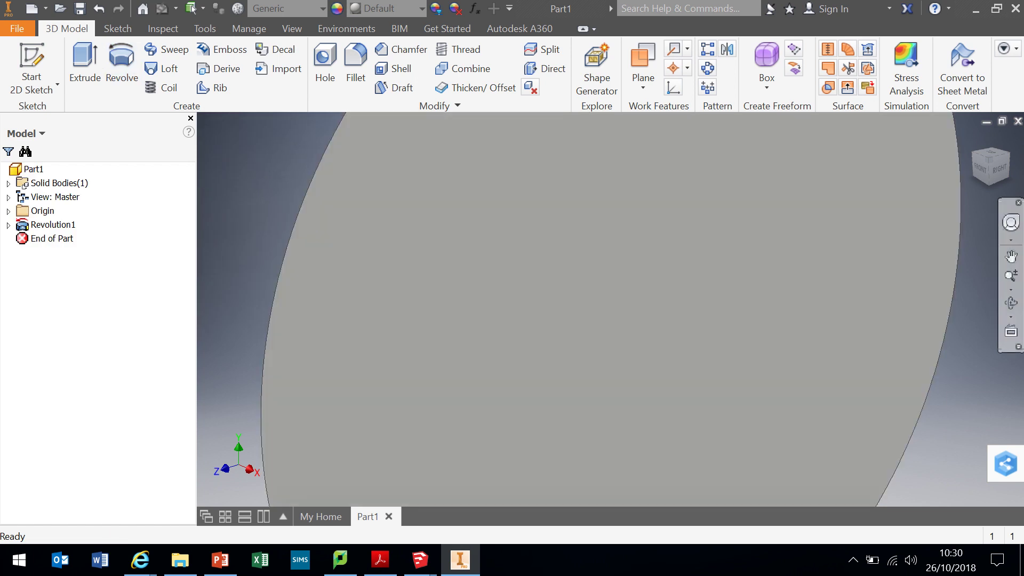
Step: Start a 2D sketch on the disc's flat circular face inside the tapered rim
click(1010, 276)
drag(610, 310, 611, 213)
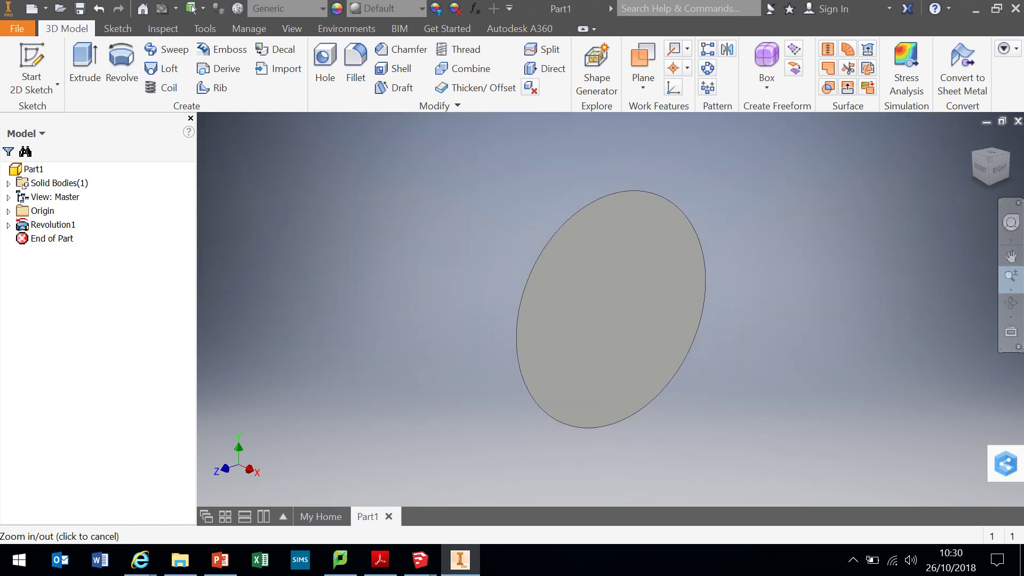
click(1010, 303)
drag(559, 309, 768, 128)
drag(757, 272, 768, 325)
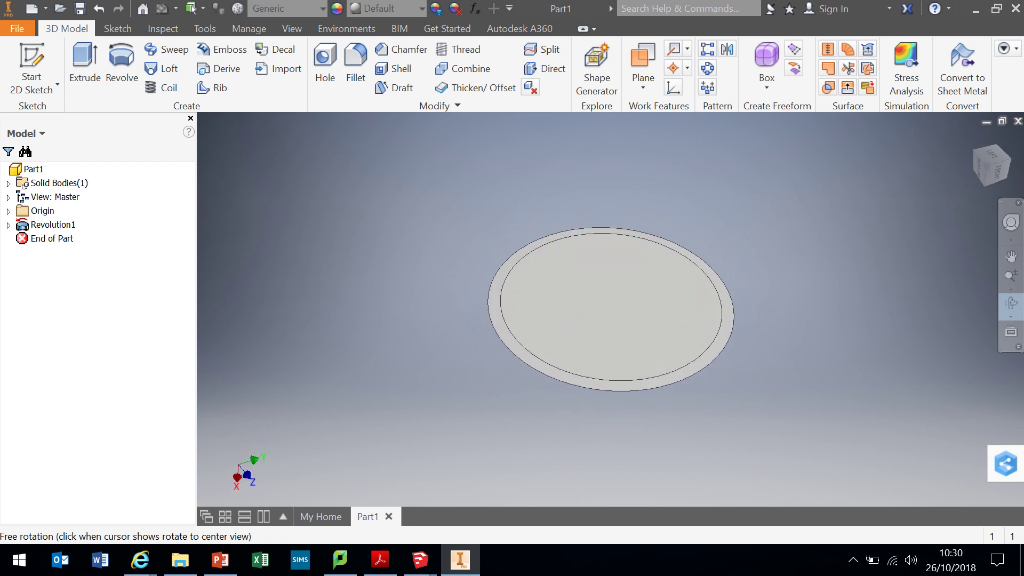
right_click(767, 325)
click(824, 325)
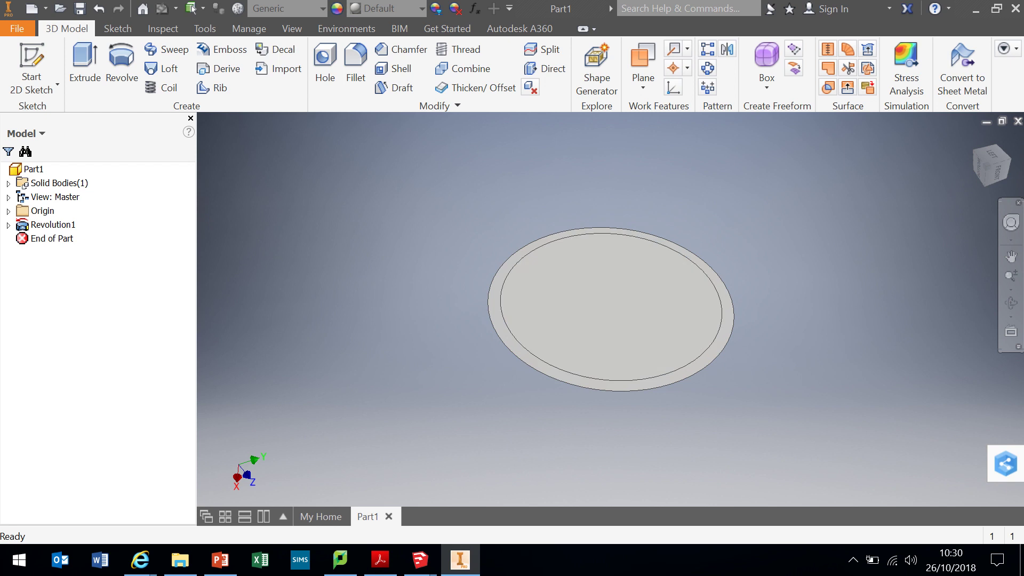
click(32, 89)
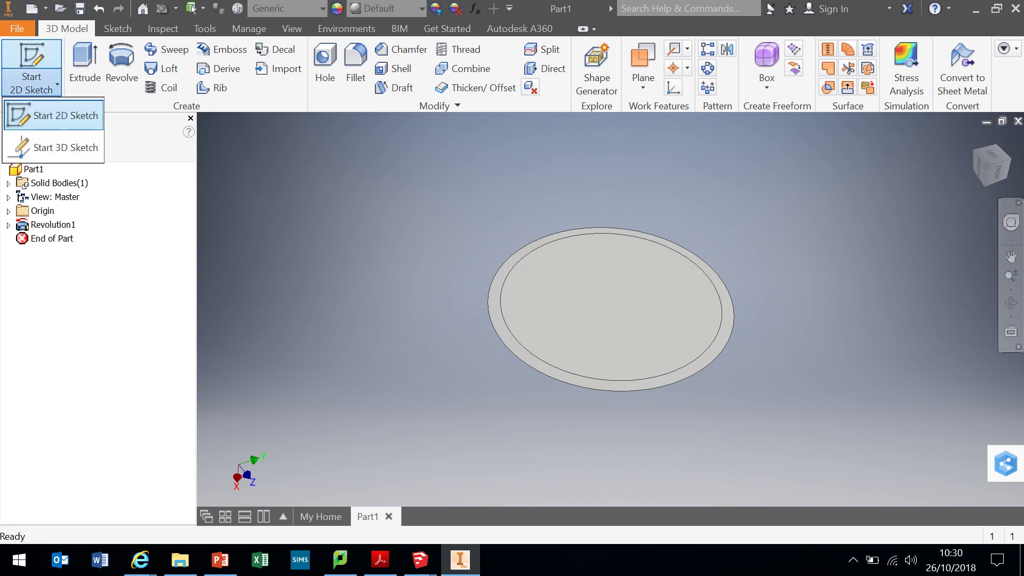
click(53, 115)
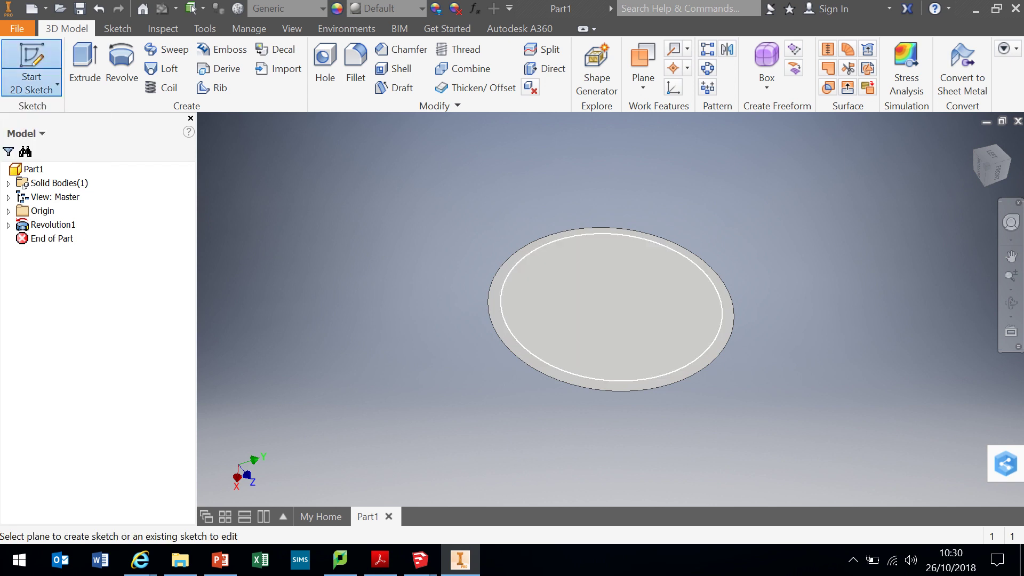
click(666, 334)
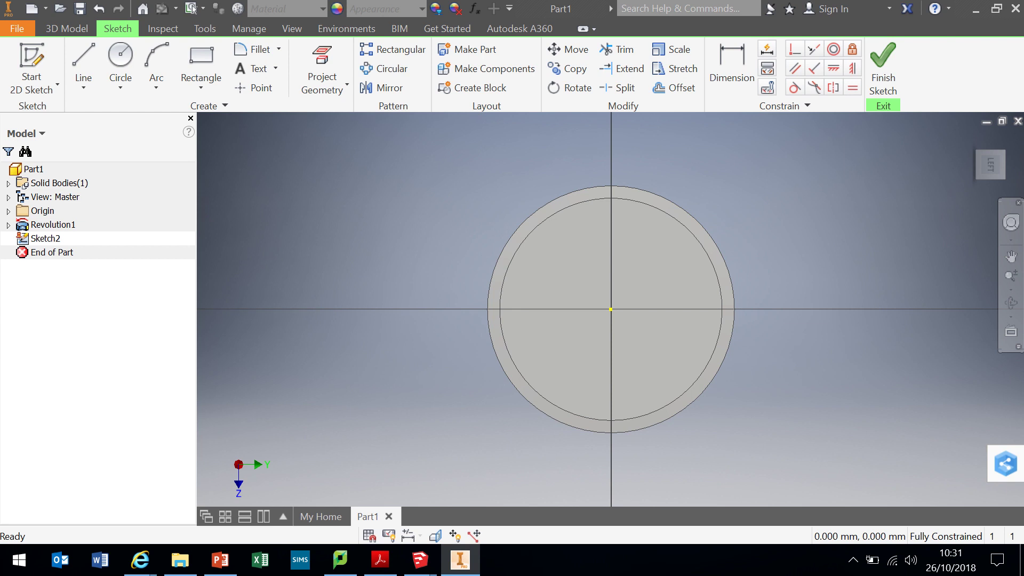
Step: Draw a 2 mm diameter circle centred on the disc and finish the sketch
click(120, 59)
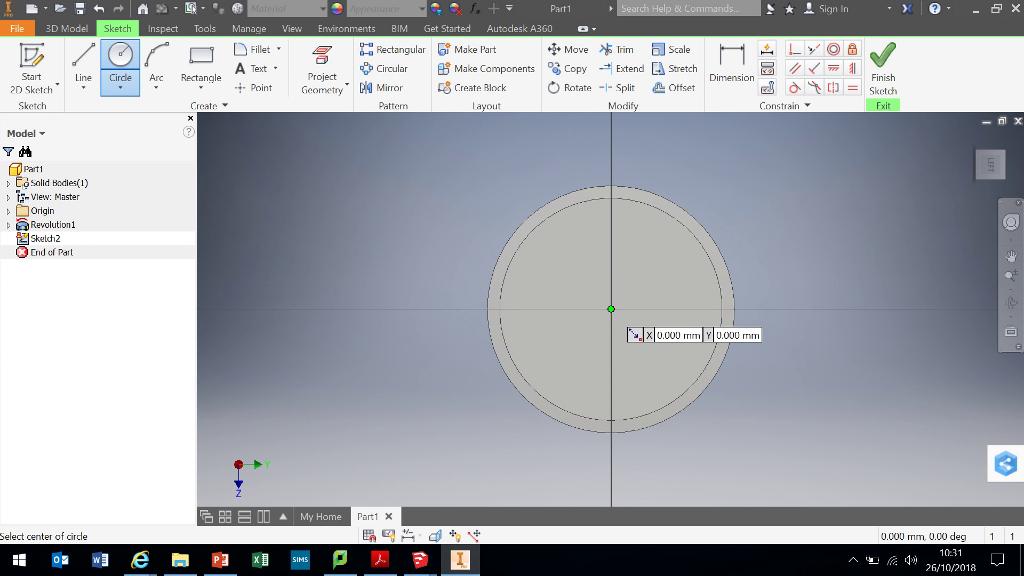
click(611, 309)
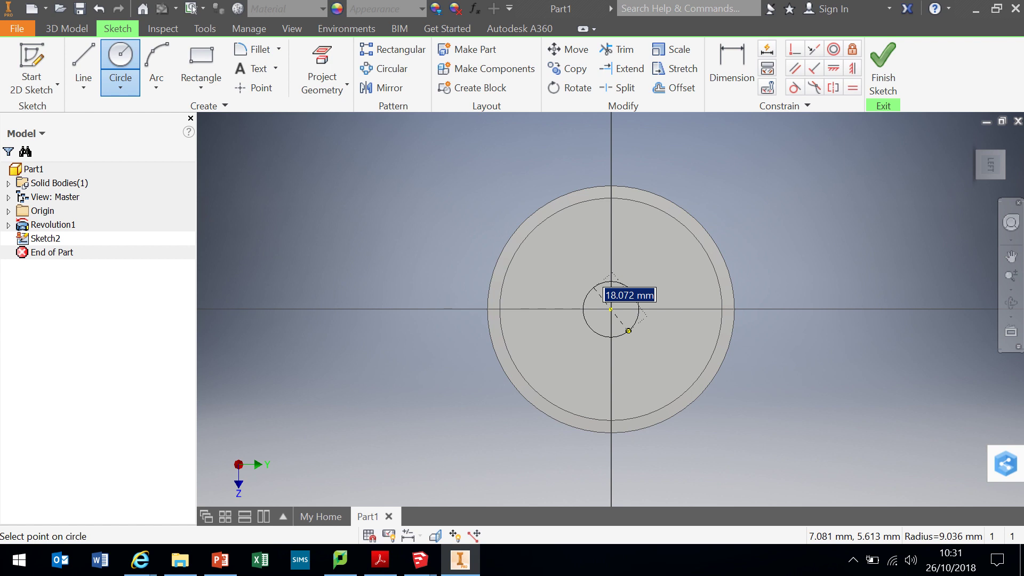
text(2)
key(Return)
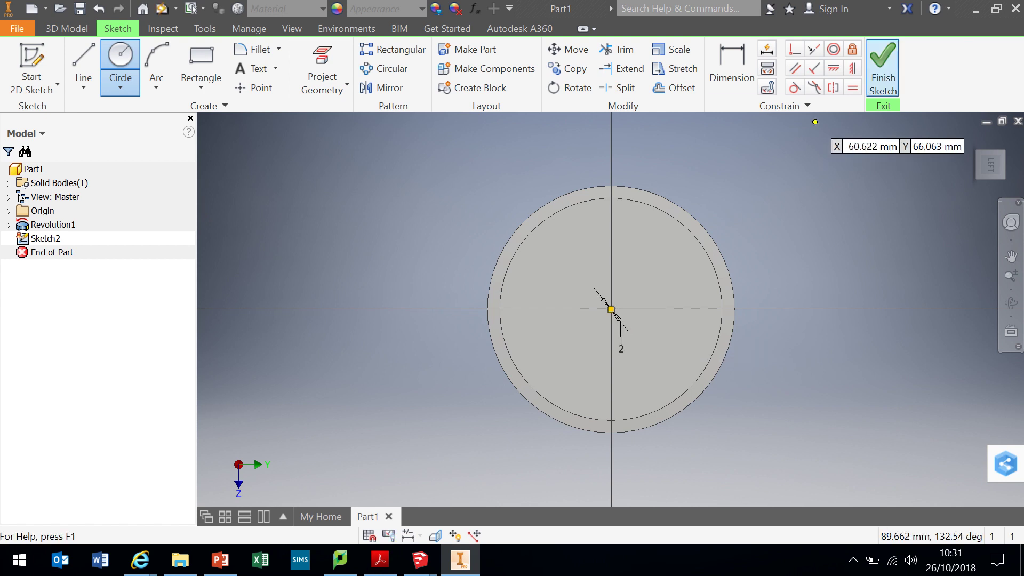
click(883, 67)
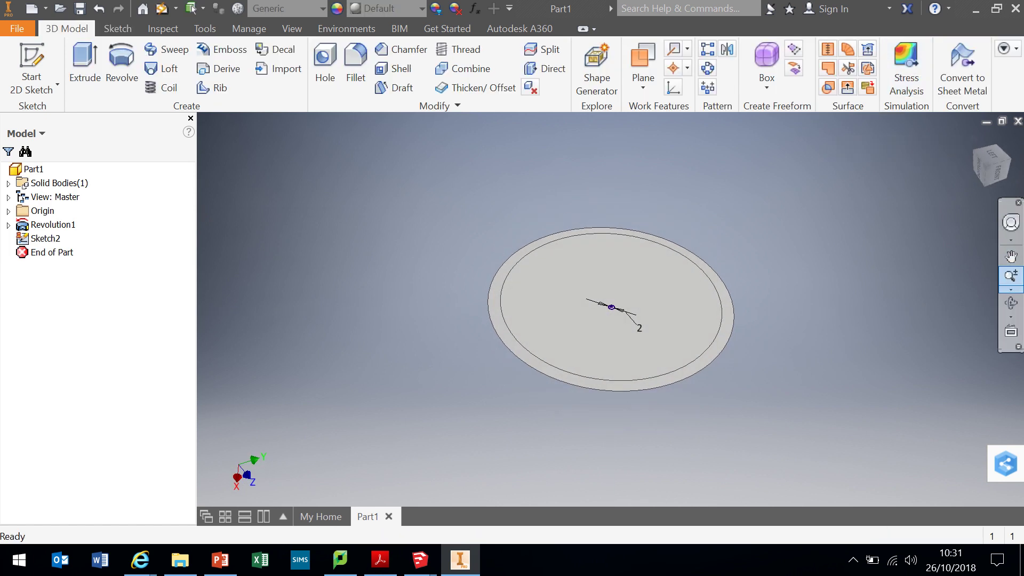
Step: Extrude the 2 mm circle as a cut 1 mm deep into the disc to make the centre hole
click(1010, 276)
drag(611, 256, 611, 362)
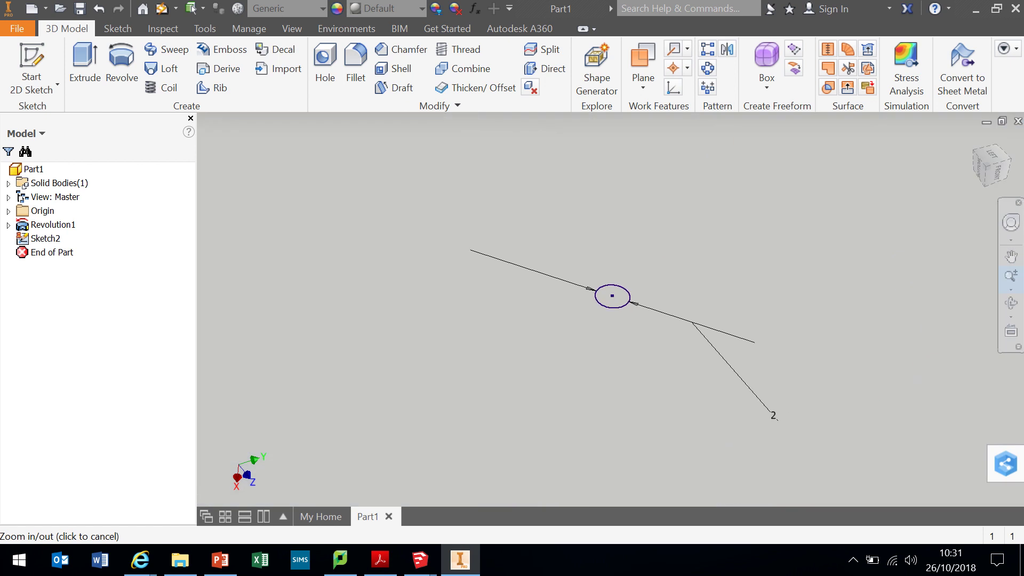
right_click(612, 295)
click(749, 254)
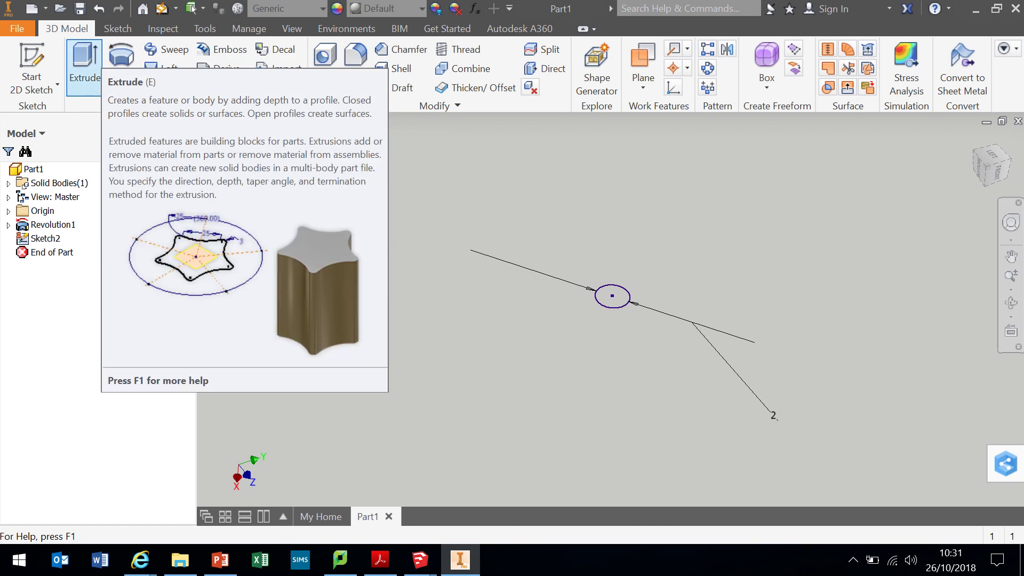
click(84, 61)
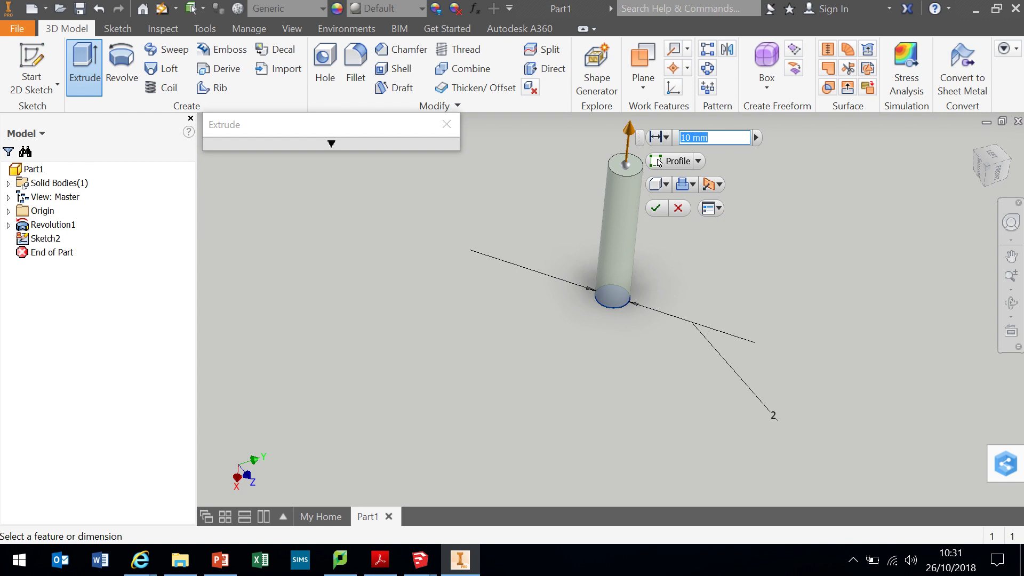
drag(626, 162, 621, 198)
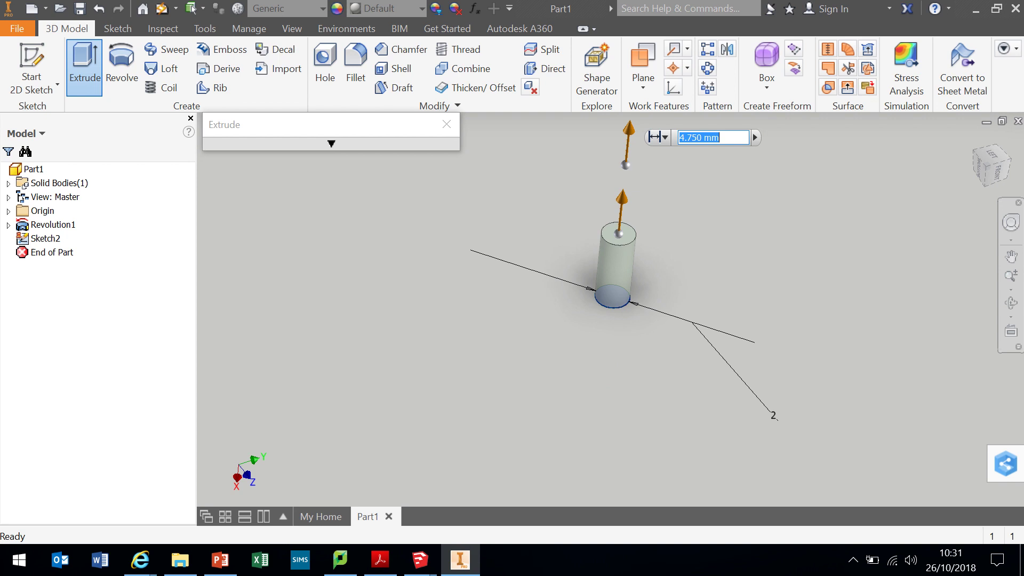
drag(621, 198, 601, 402)
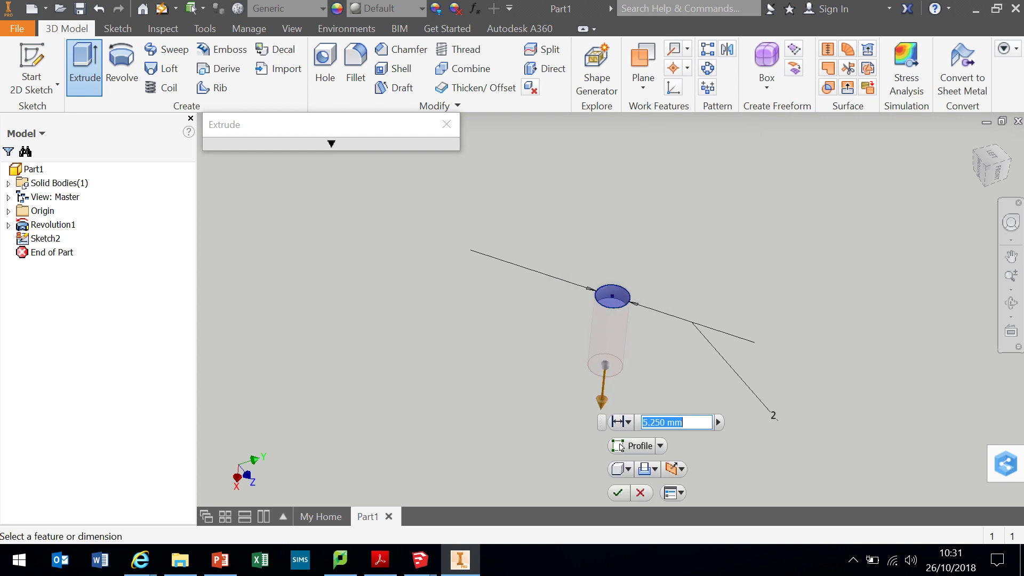
text(1)
key(Return)
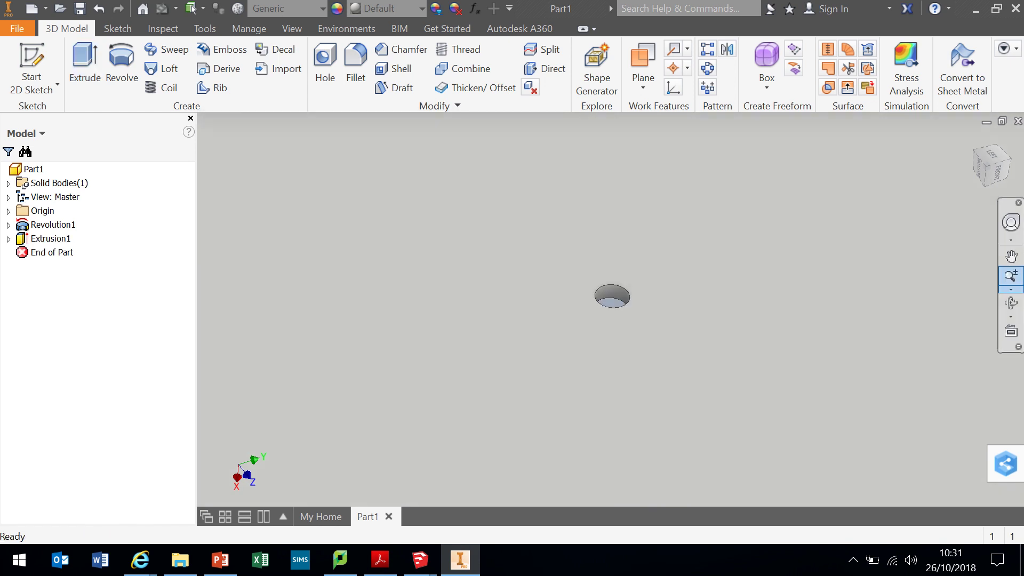
click(1011, 276)
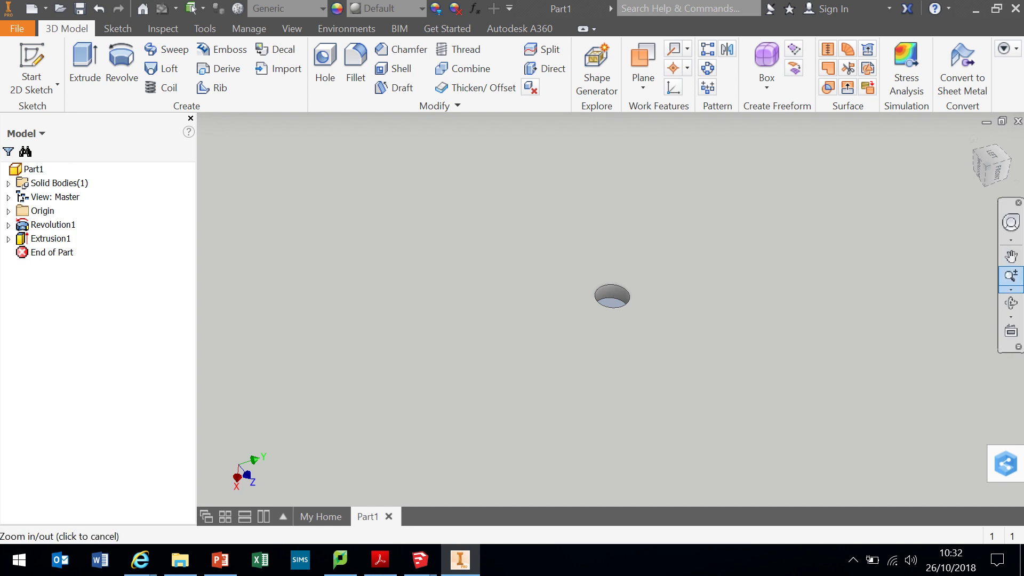
drag(628, 373, 628, 267)
right_click(628, 267)
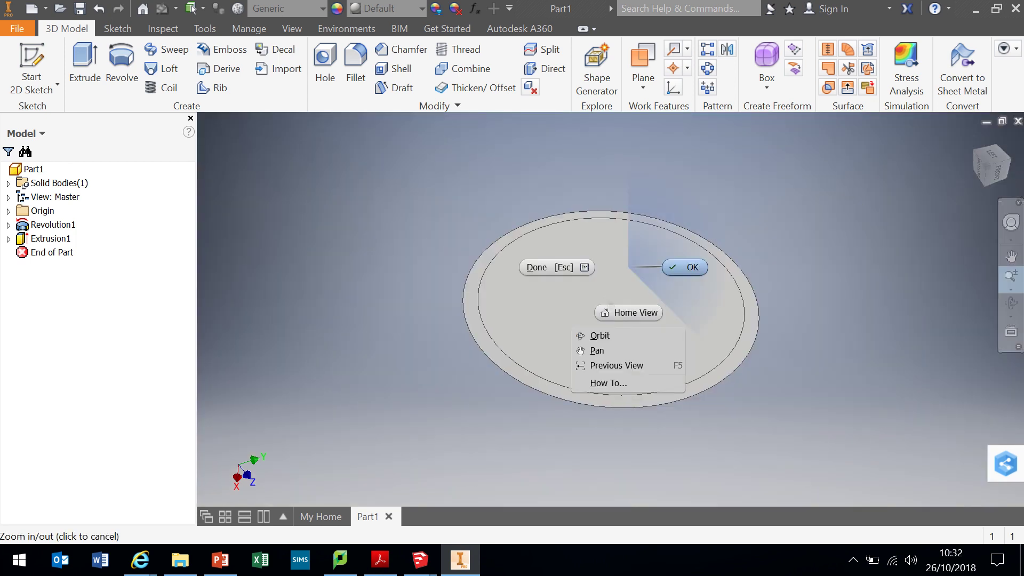
click(681, 267)
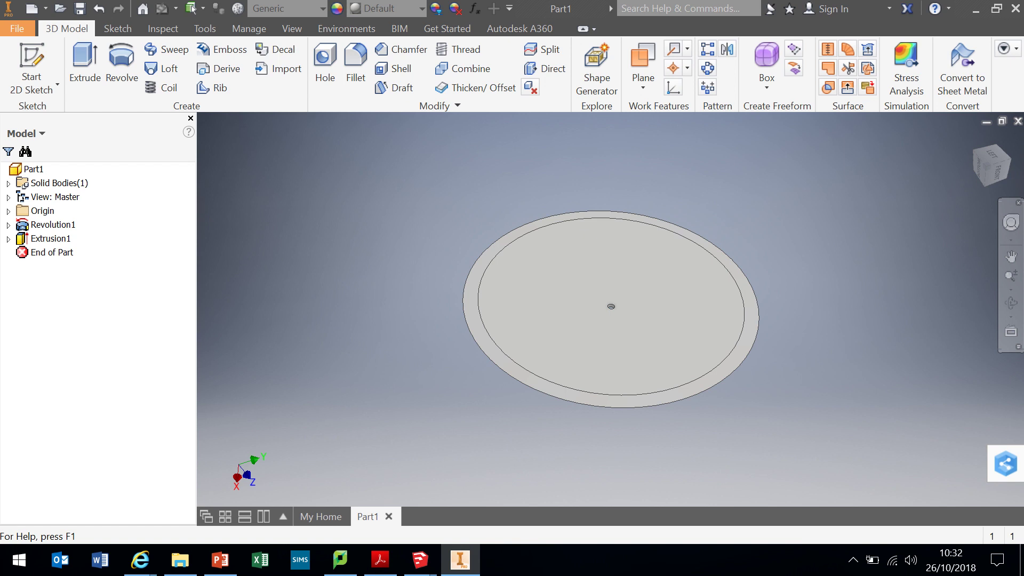
Step: Start saving the part under a new name and choose the Pizza Cutter folder on the Desktop as its location
click(17, 29)
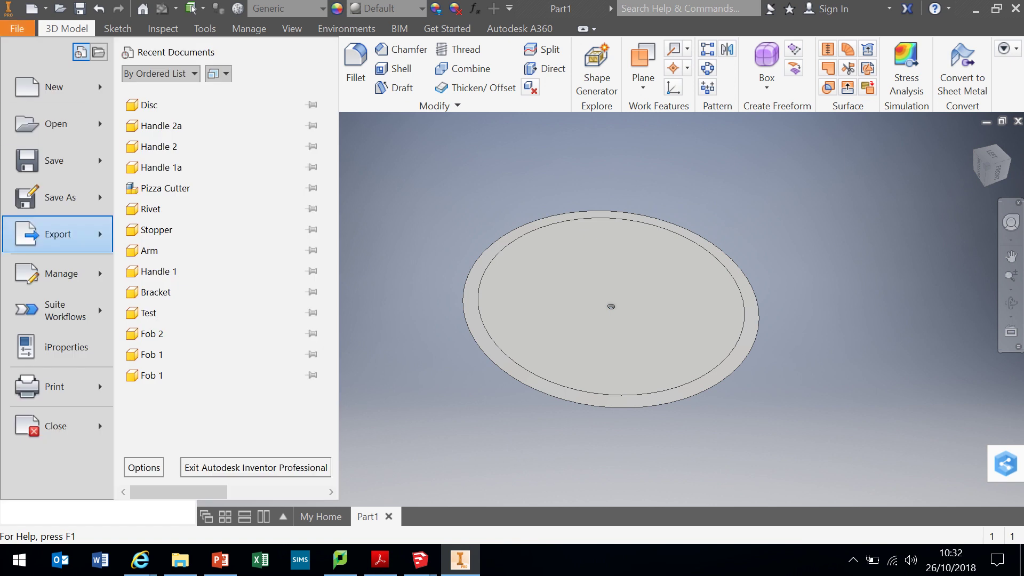
mouse_move(54, 197)
click(176, 102)
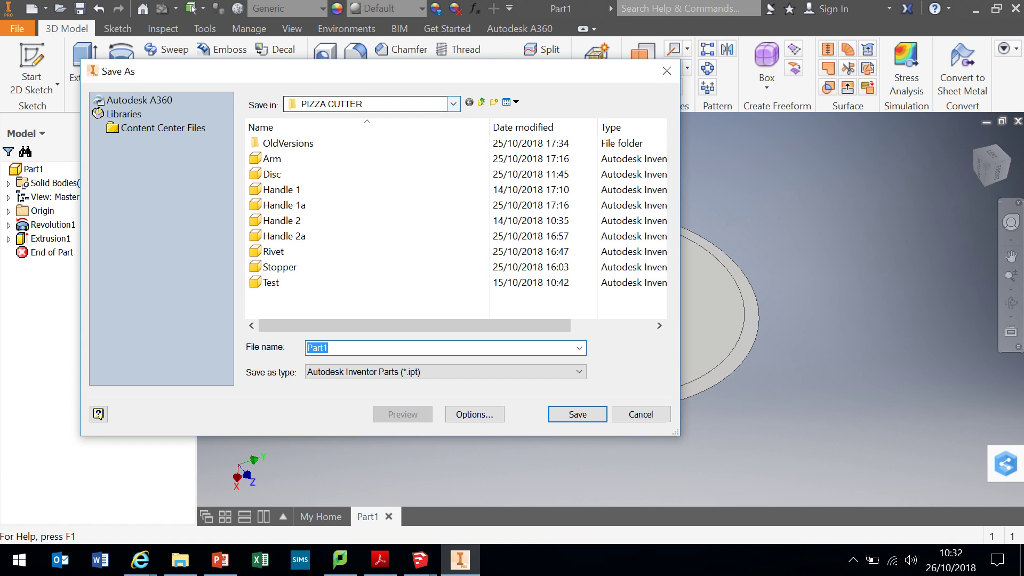
click(368, 103)
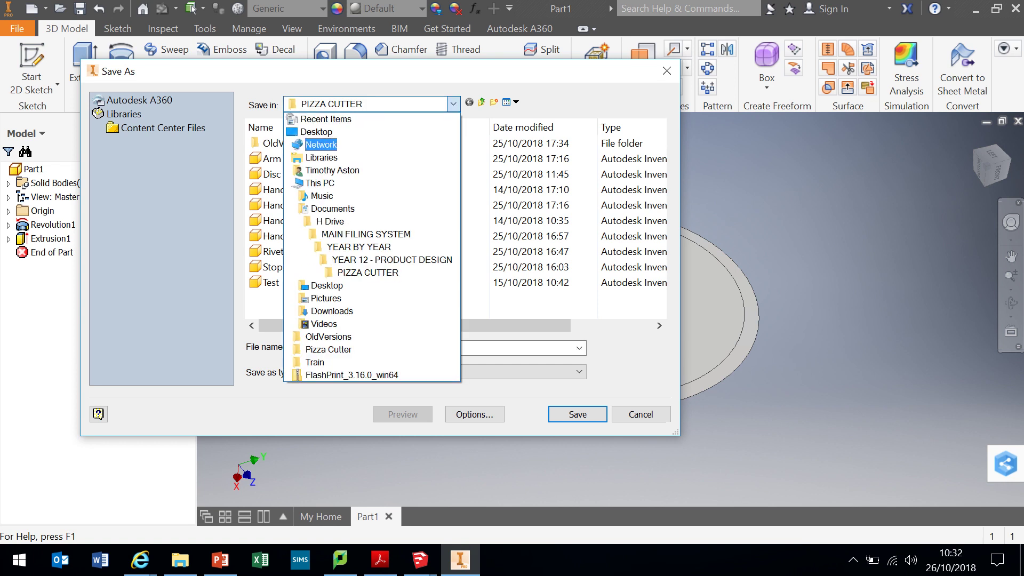
click(316, 131)
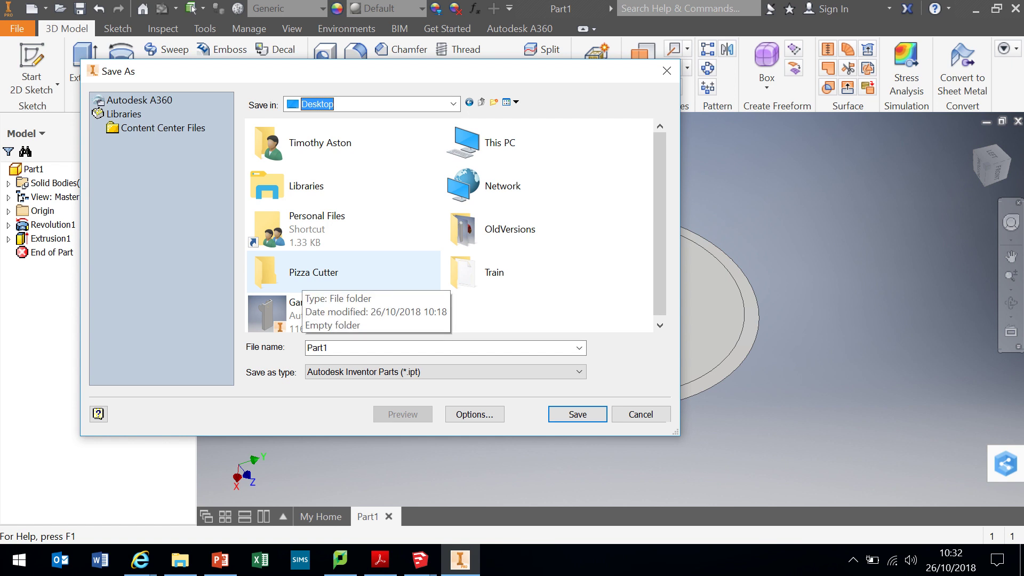
click(302, 277)
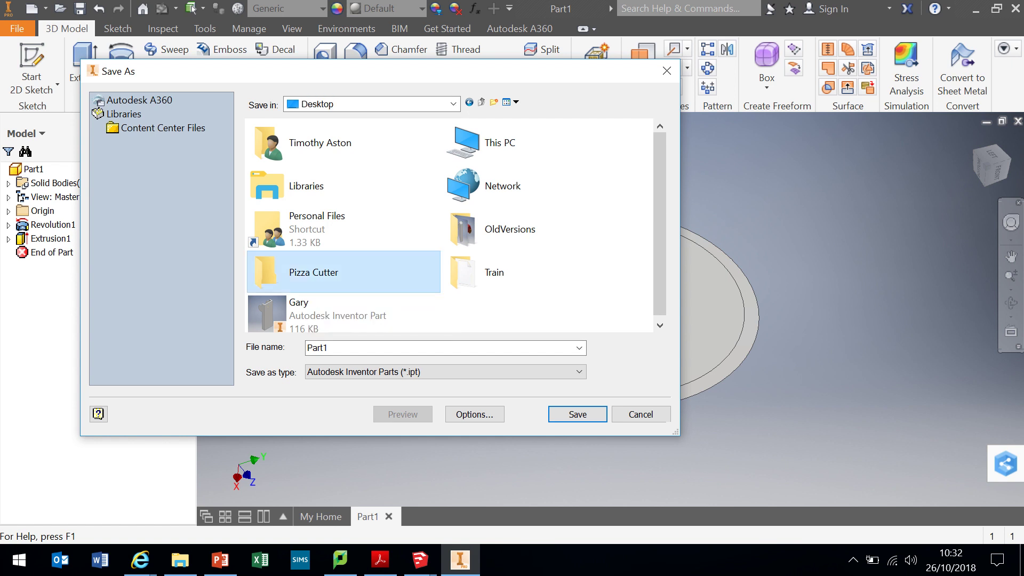
double_click(302, 276)
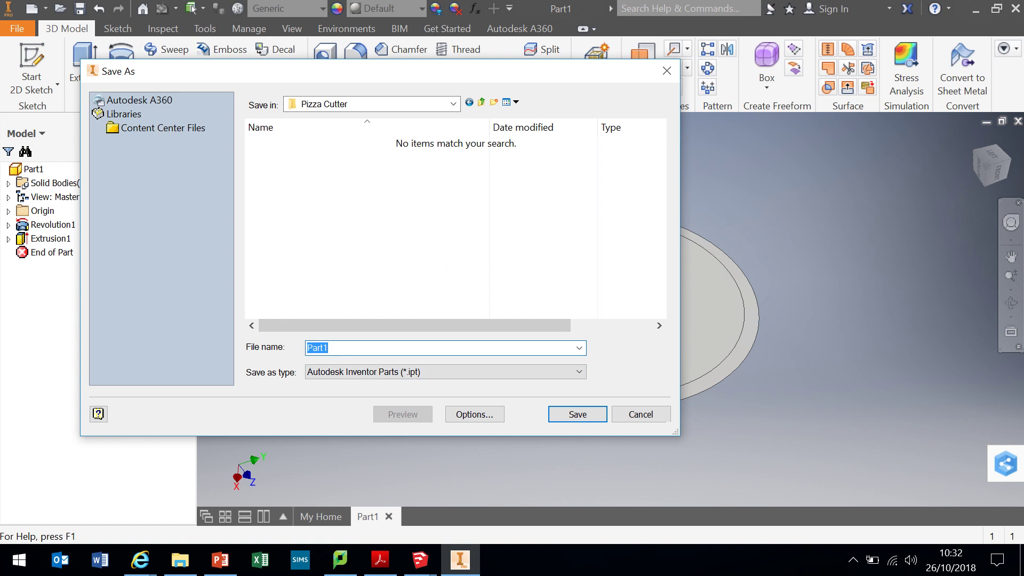
Step: Name the part file Disc and save it as an Autodesk Inventor part
text(Disk)
key(BackSpace)
text(c)
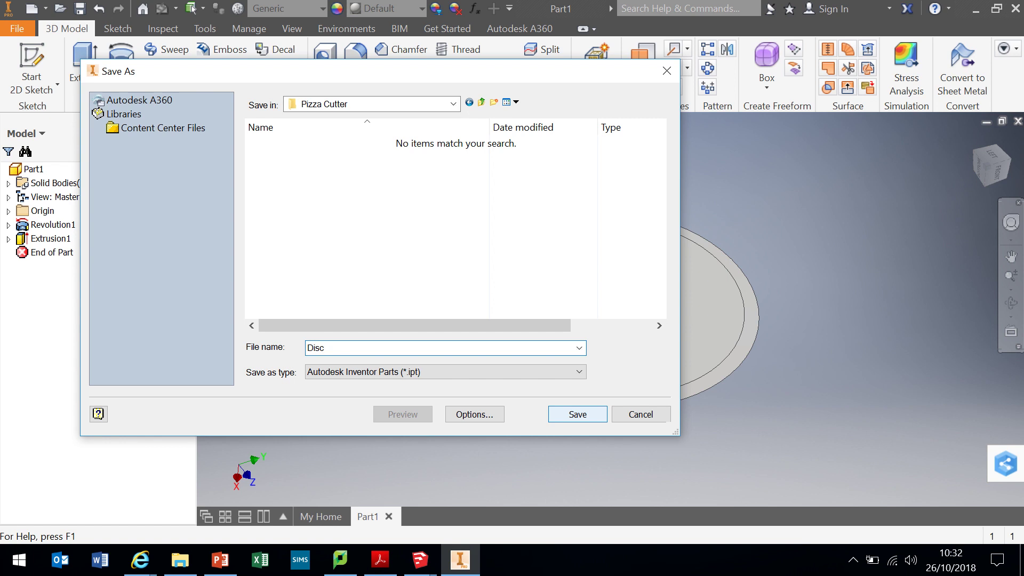
key(Return)
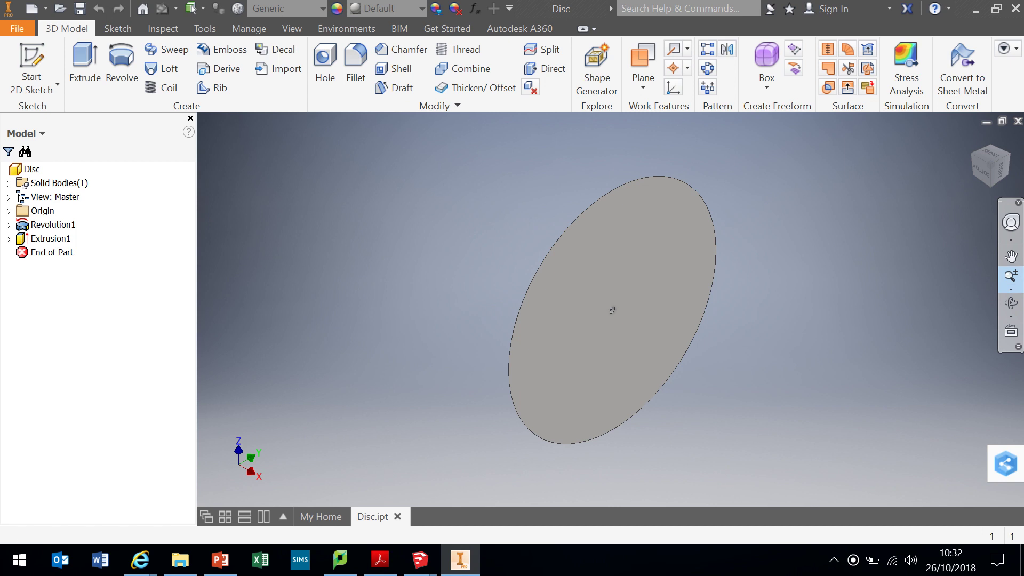
click(1010, 302)
drag(533, 309, 699, 280)
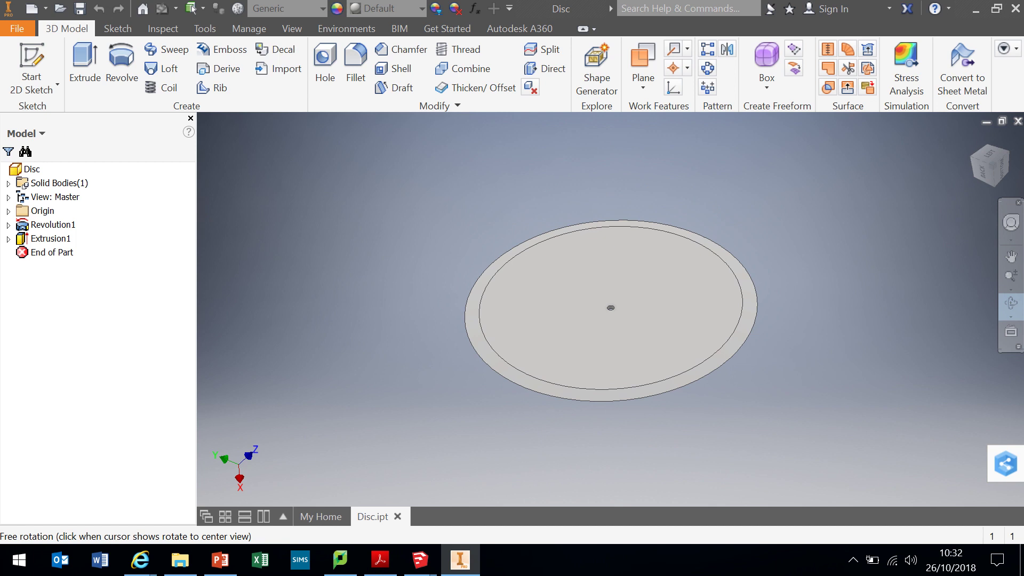
right_click(699, 280)
click(741, 280)
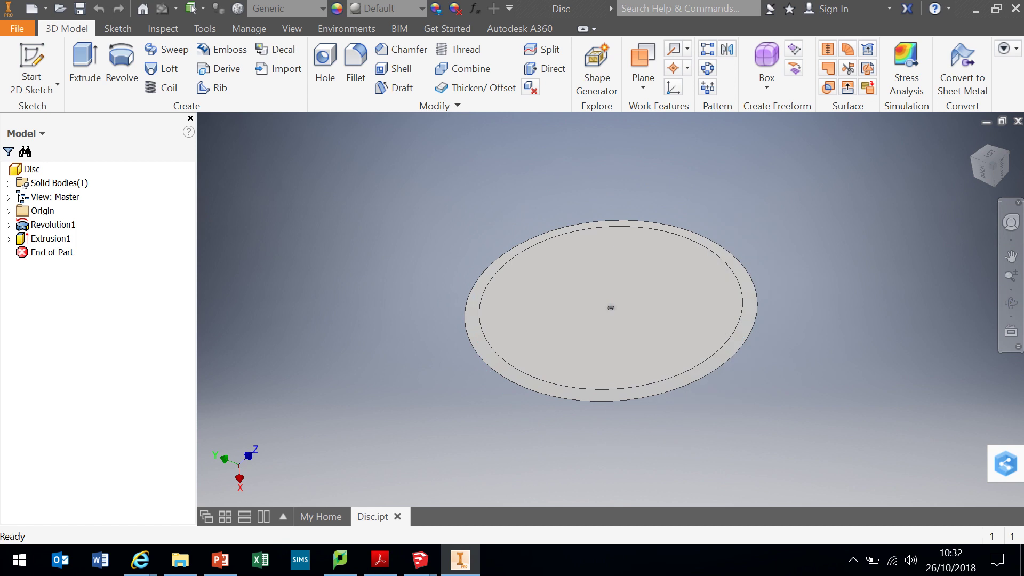